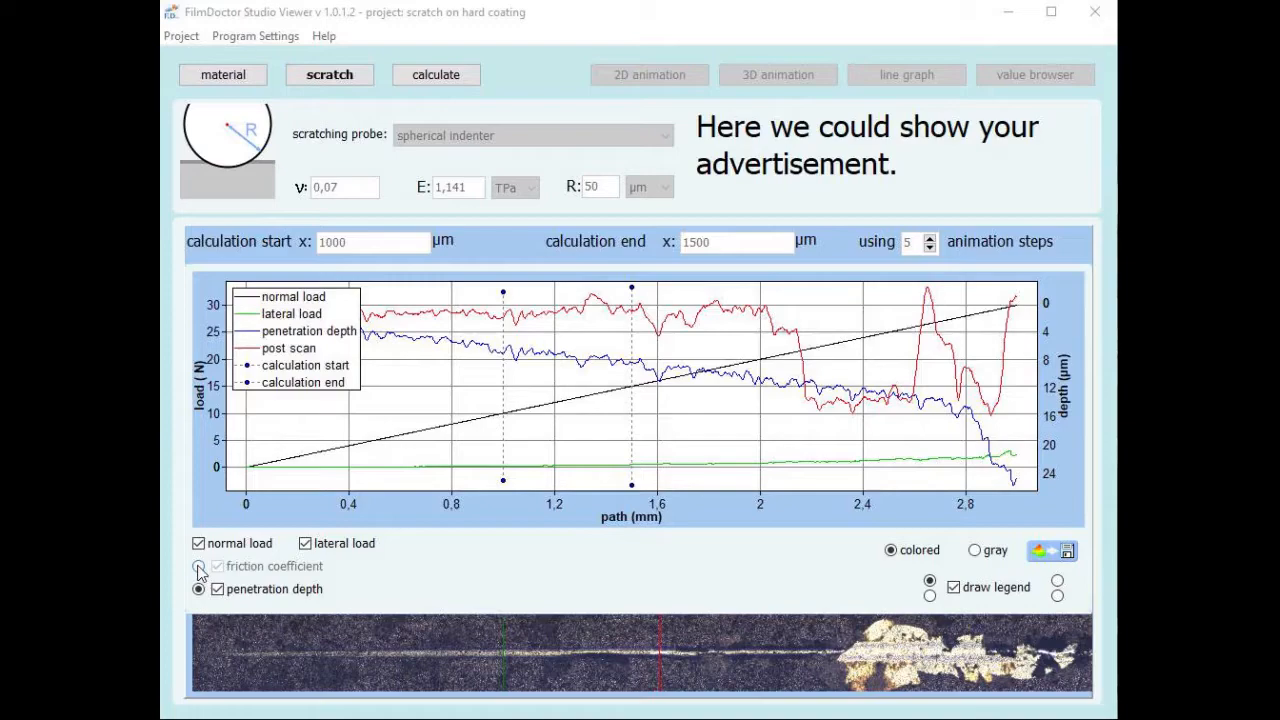
Step: Toggle the normal load and lateral load curves off and back on in the scratch plot
left_click(198, 544)
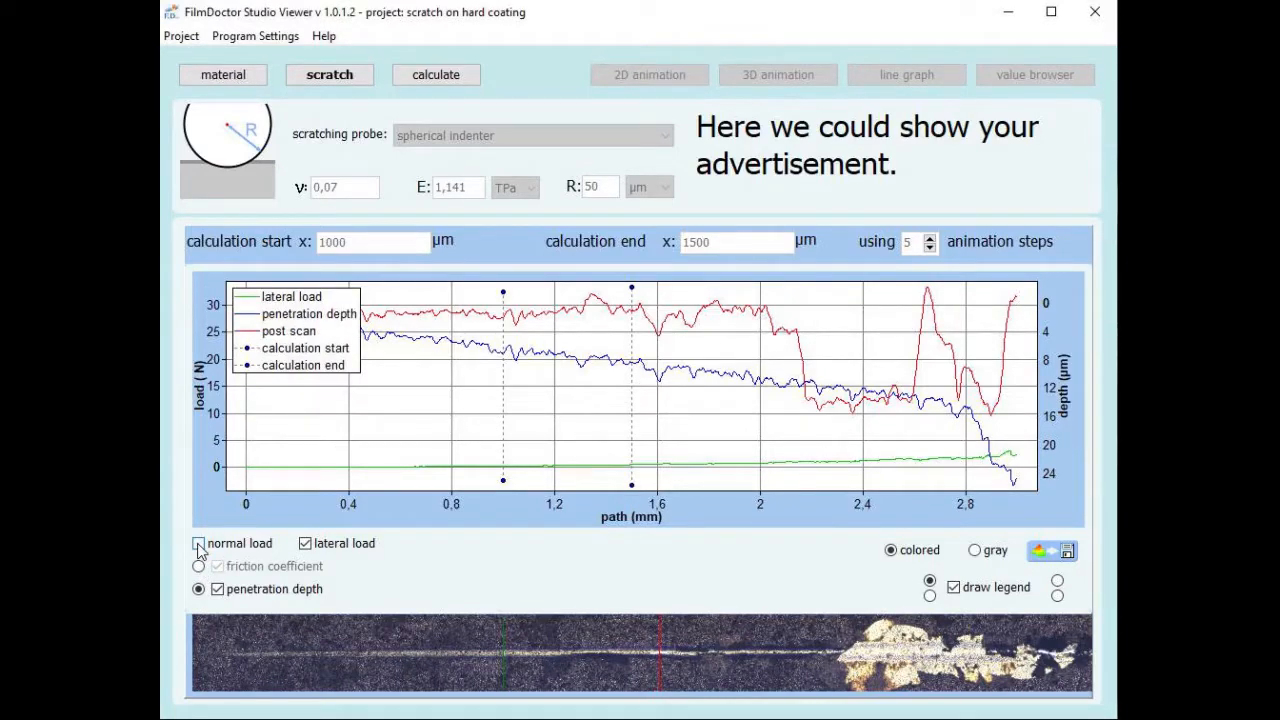
left_click(198, 544)
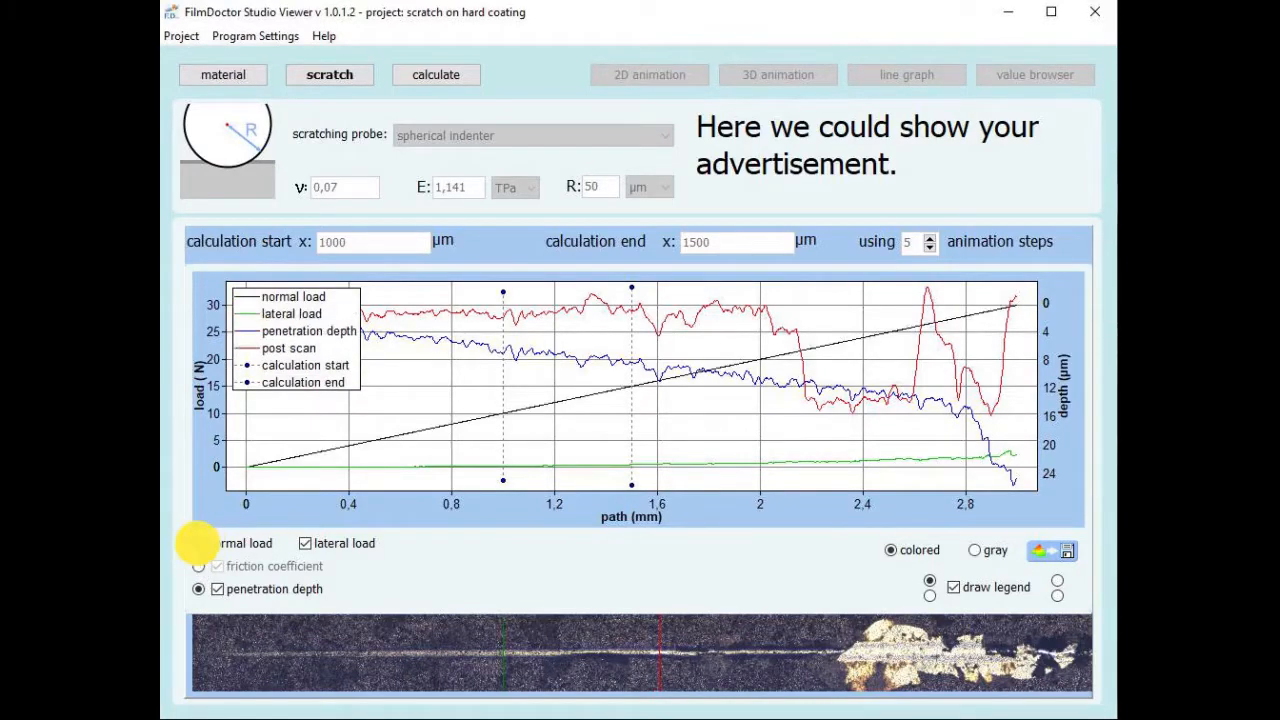
left_click(303, 549)
left_click(305, 549)
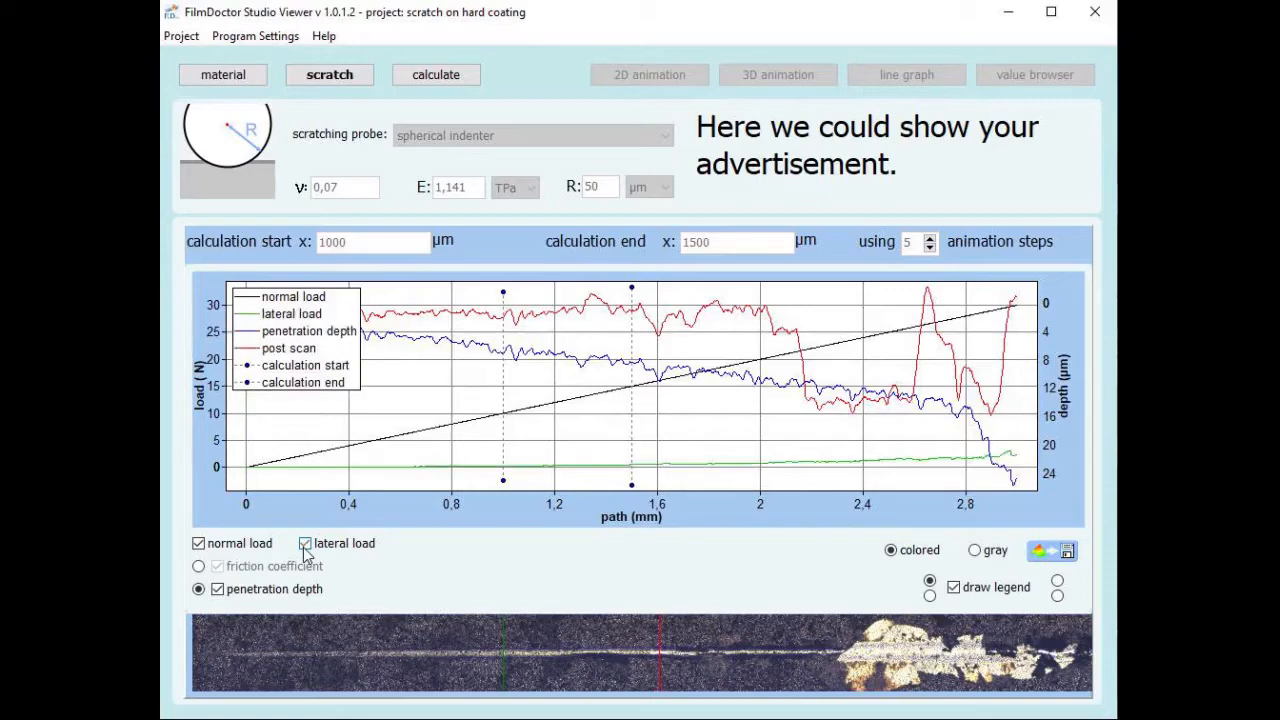
Step: Preview the friction coefficient axis and the gray plot style, restoring penetration depth and colored after each
left_click(199, 567)
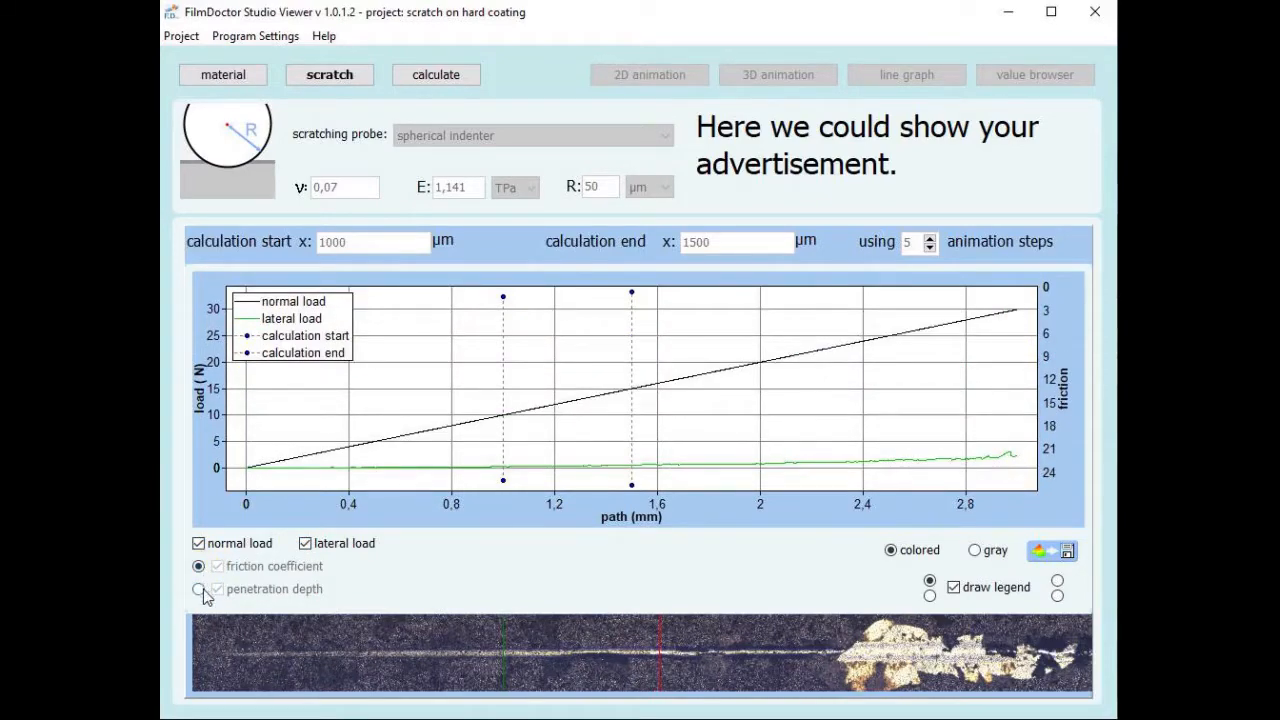
left_click(199, 590)
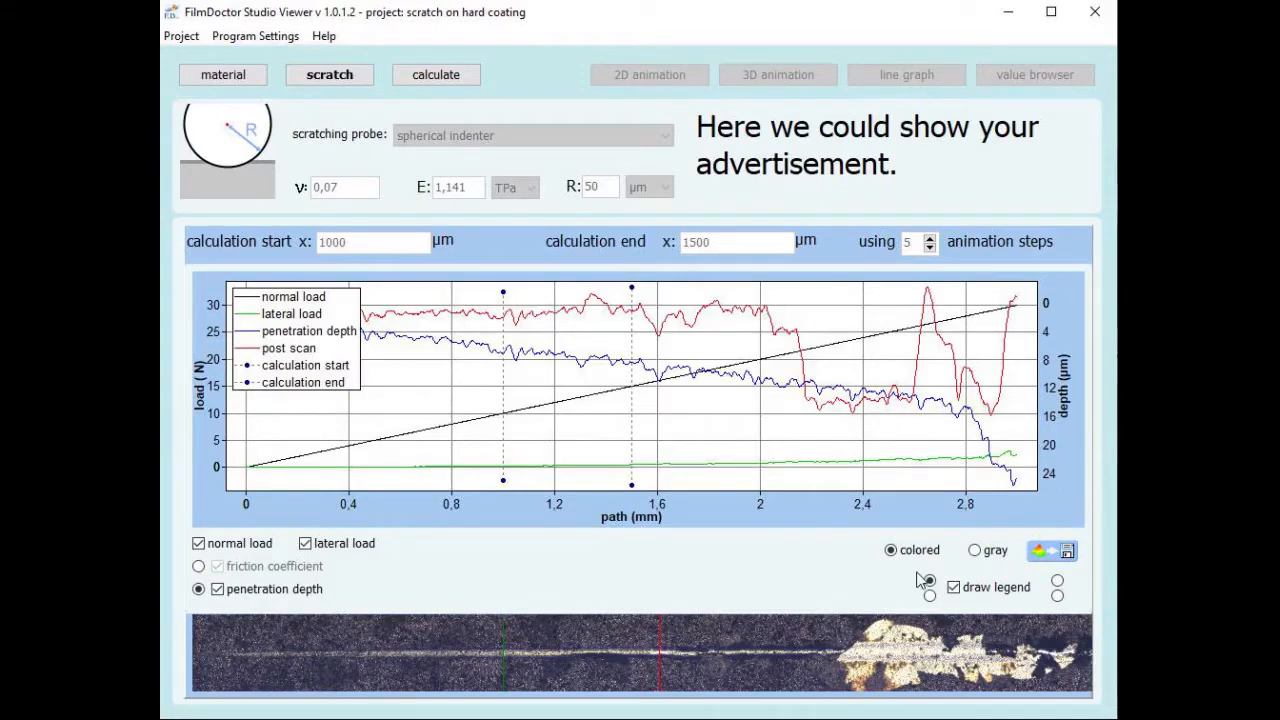
left_click(976, 551)
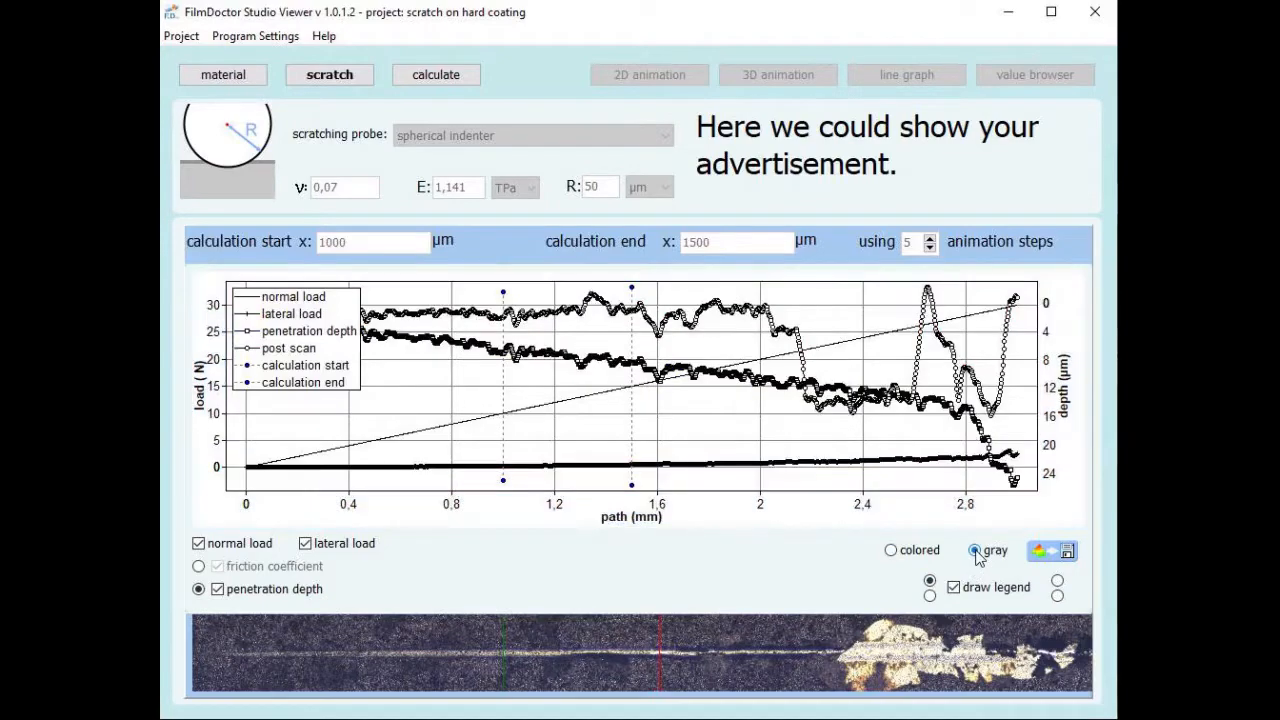
left_click(891, 552)
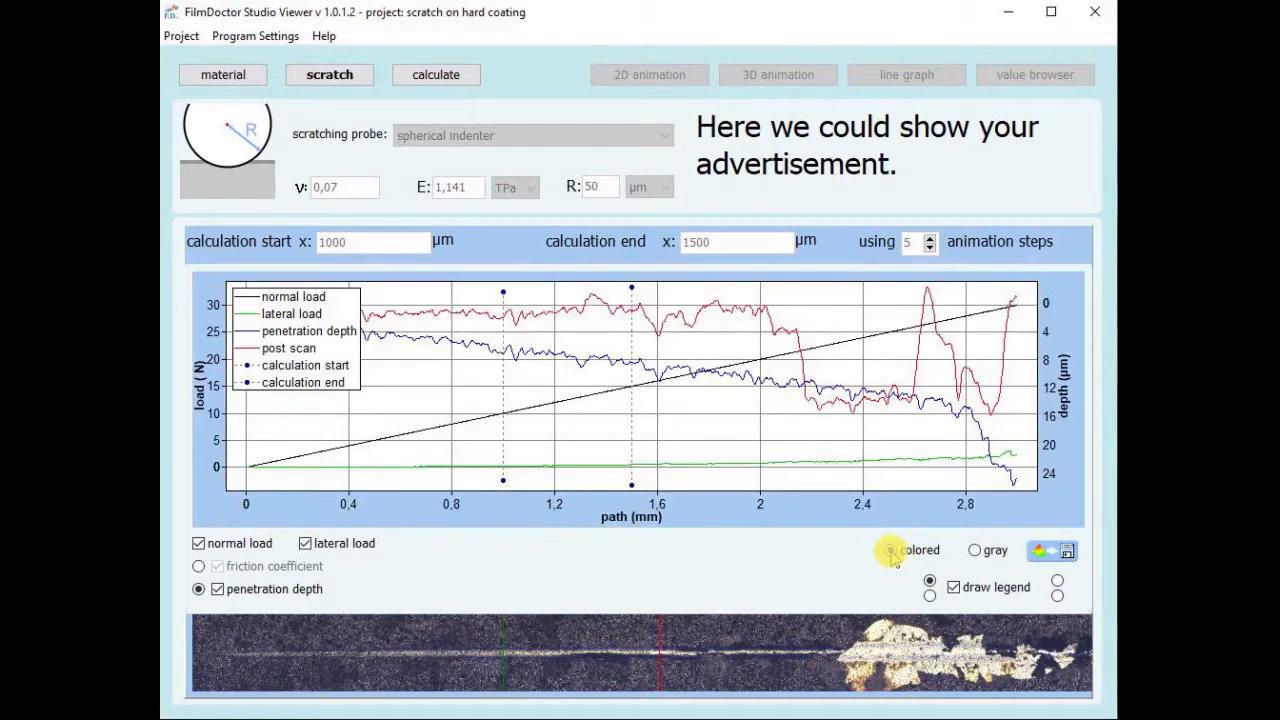
Step: Toggle the plot legend off and on, and relocate it to the plot's lower-left and finally its lower-right corner
left_click(954, 589)
left_click(954, 589)
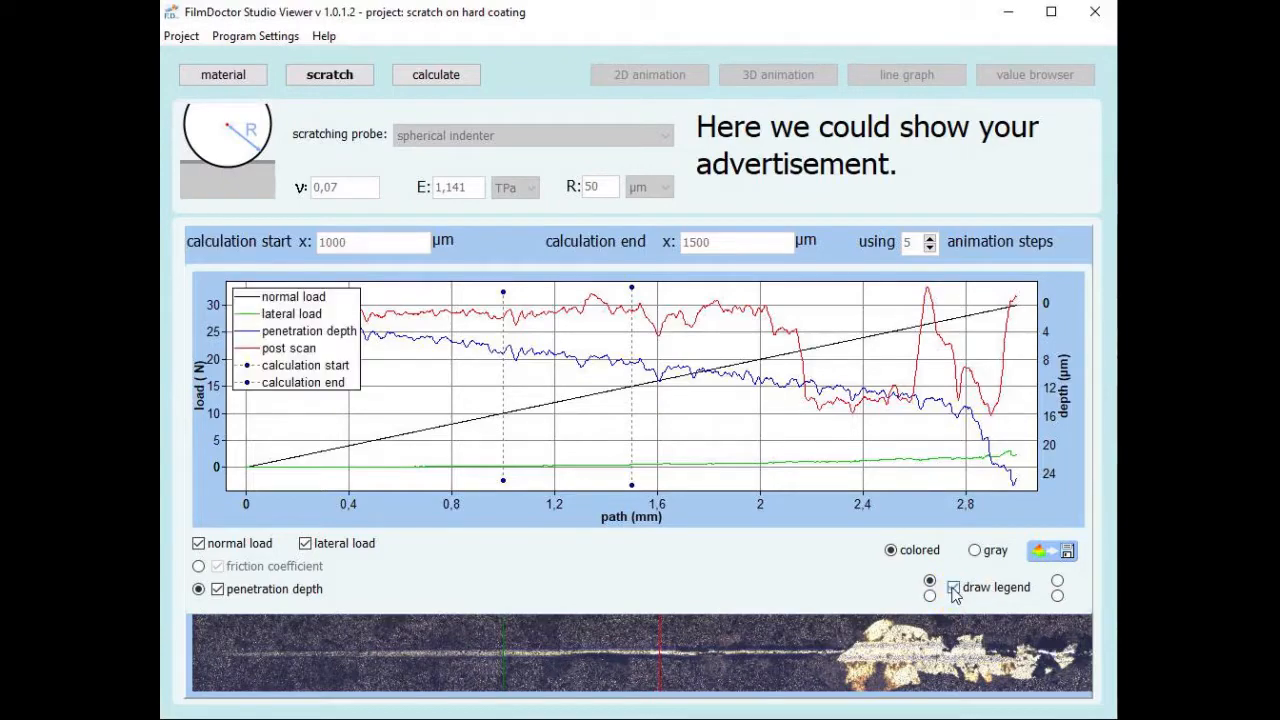
left_click(930, 596)
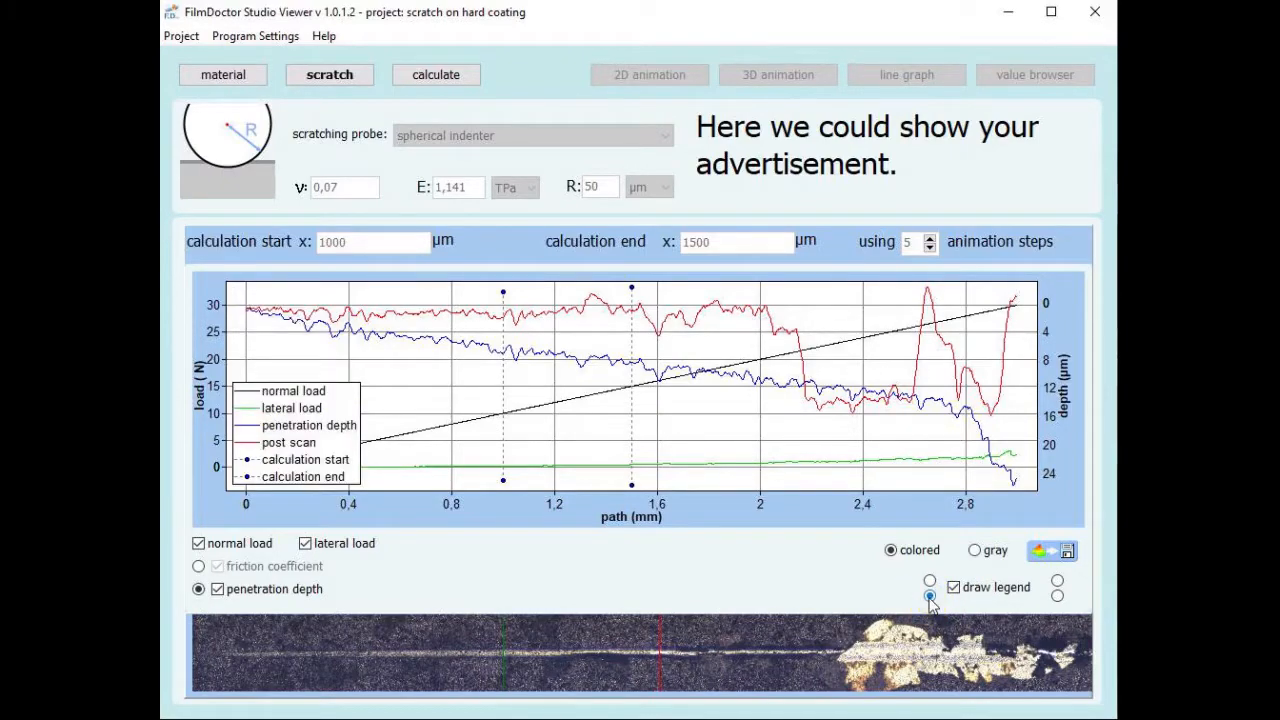
left_click(1057, 596)
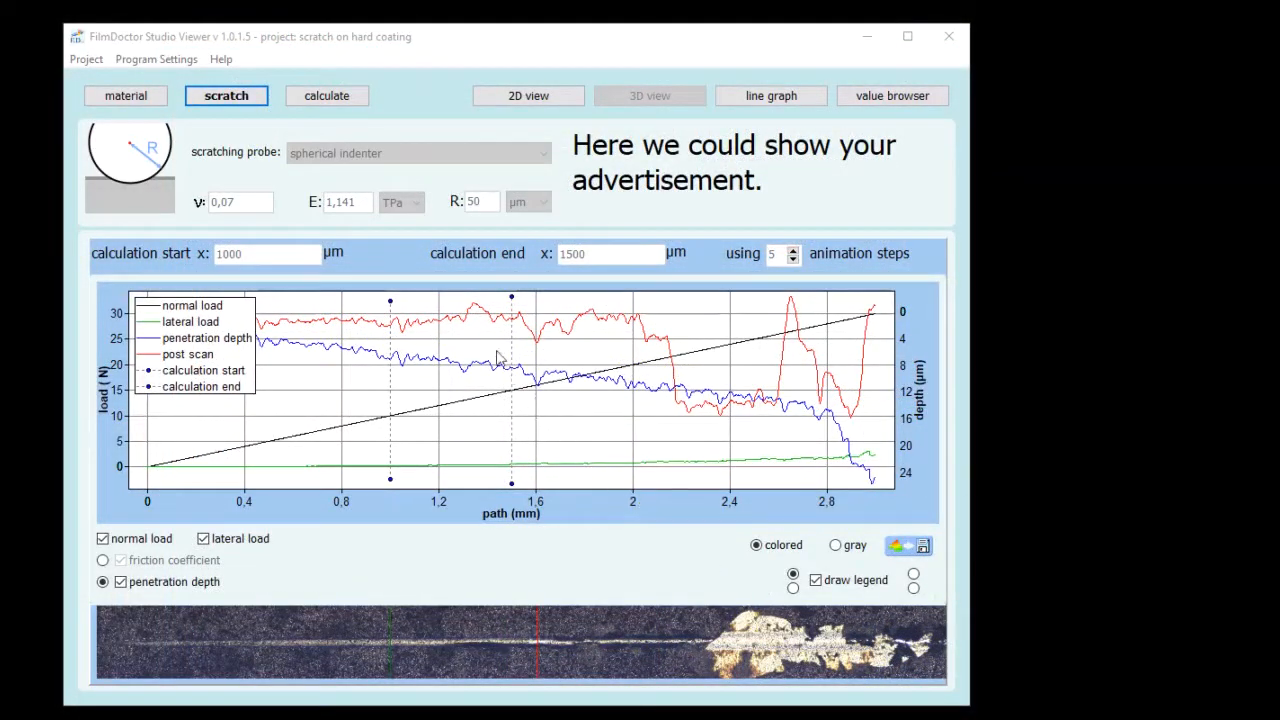
Step: Open the field calculation settings and preview shearing stress xz before restoring normal stress z
left_click(336, 102)
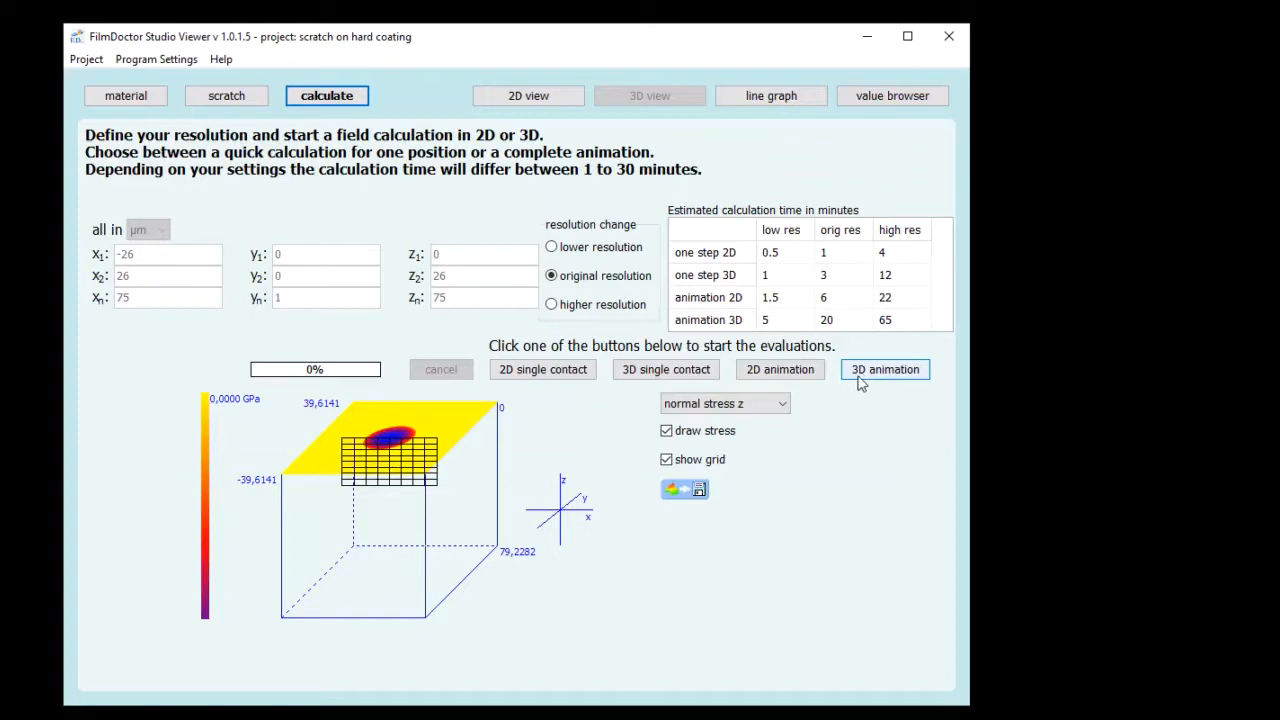
left_click(783, 405)
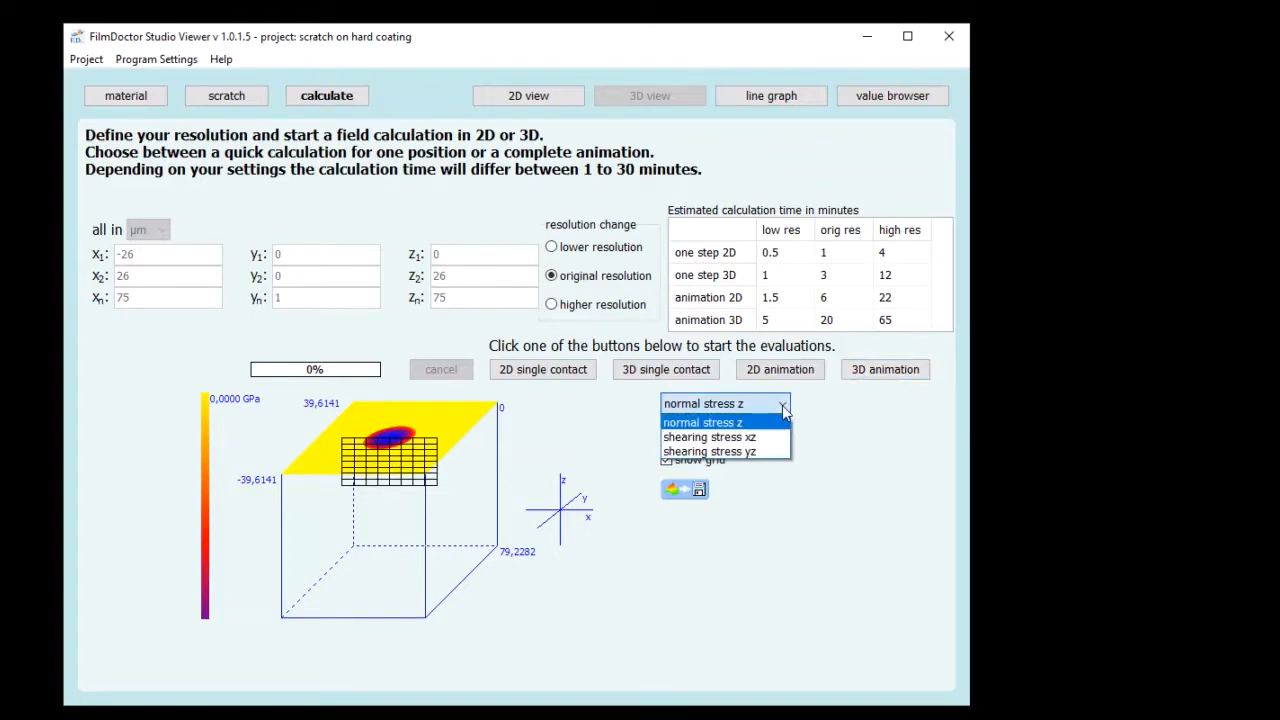
left_click(770, 437)
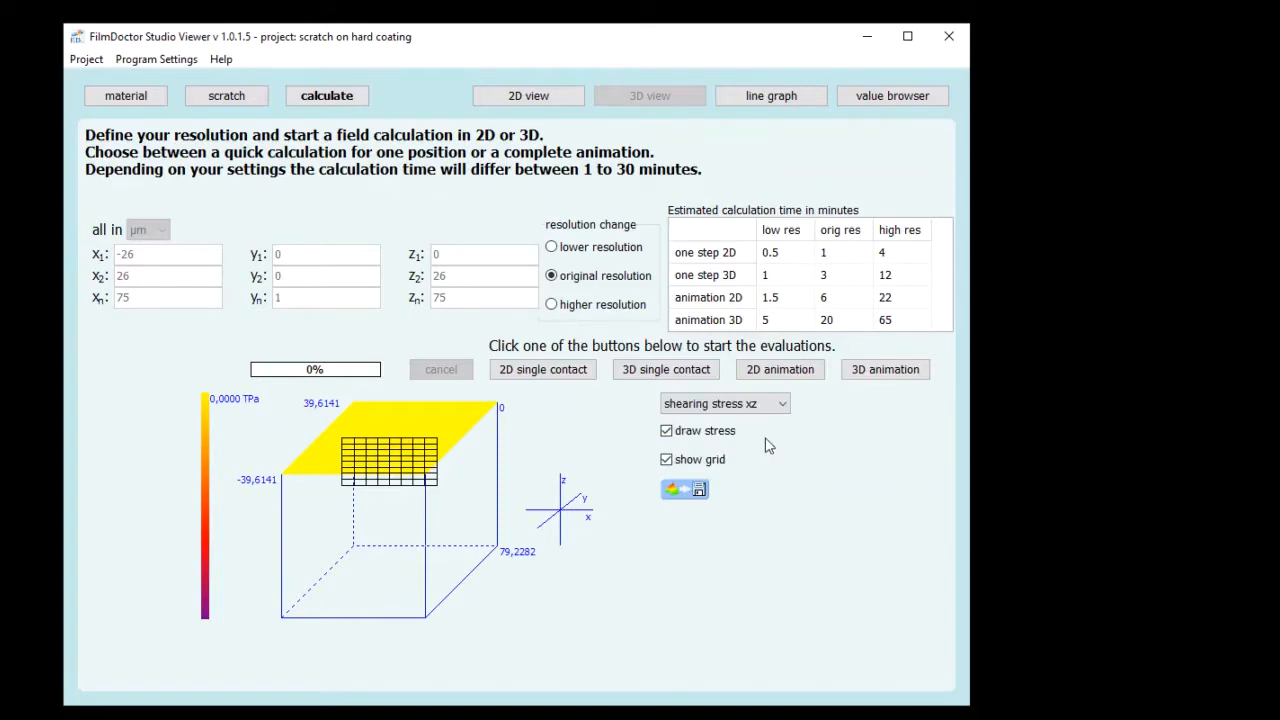
left_click(783, 405)
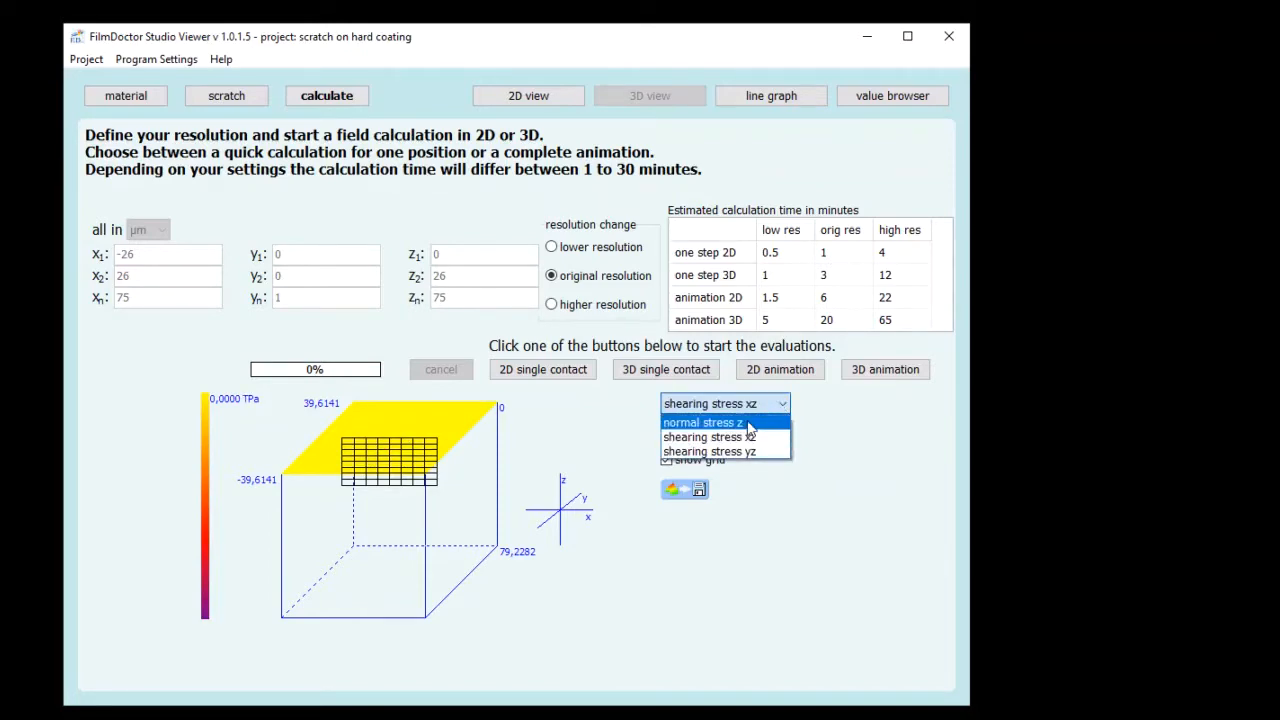
left_click(742, 425)
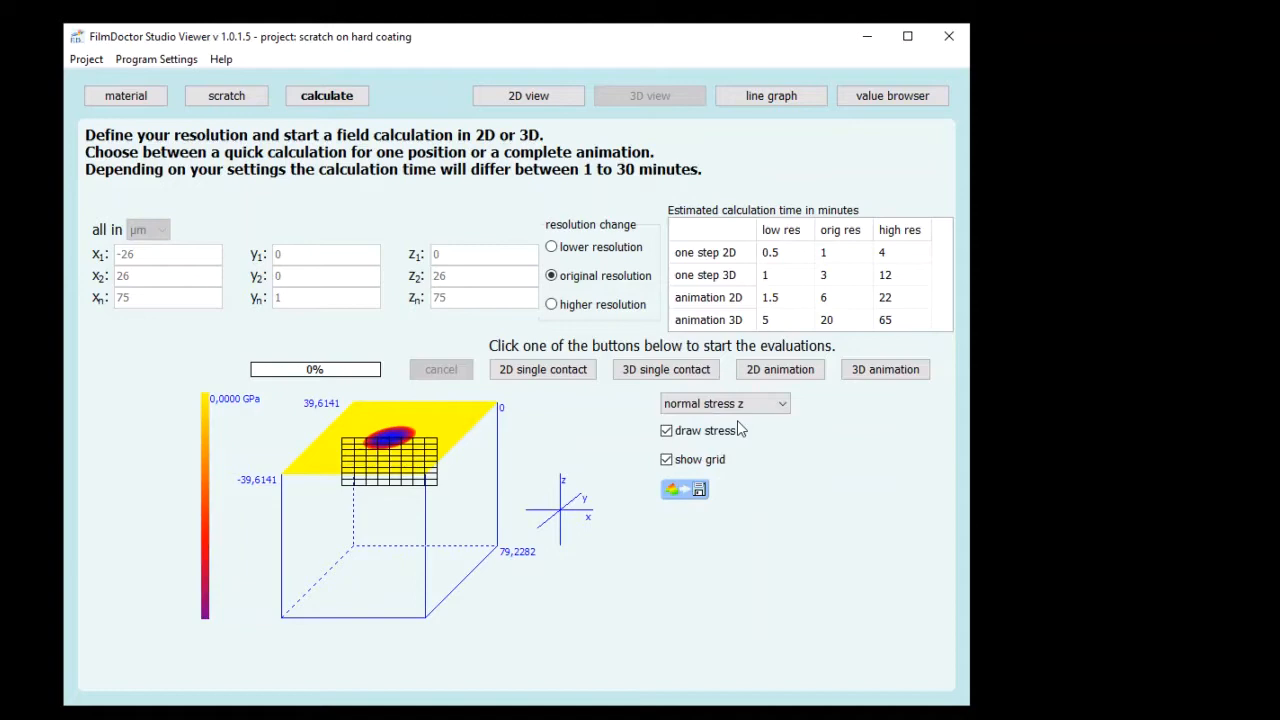
Step: Toggle the grid and the drawn stress off and back on in the calculation preview
left_click(667, 461)
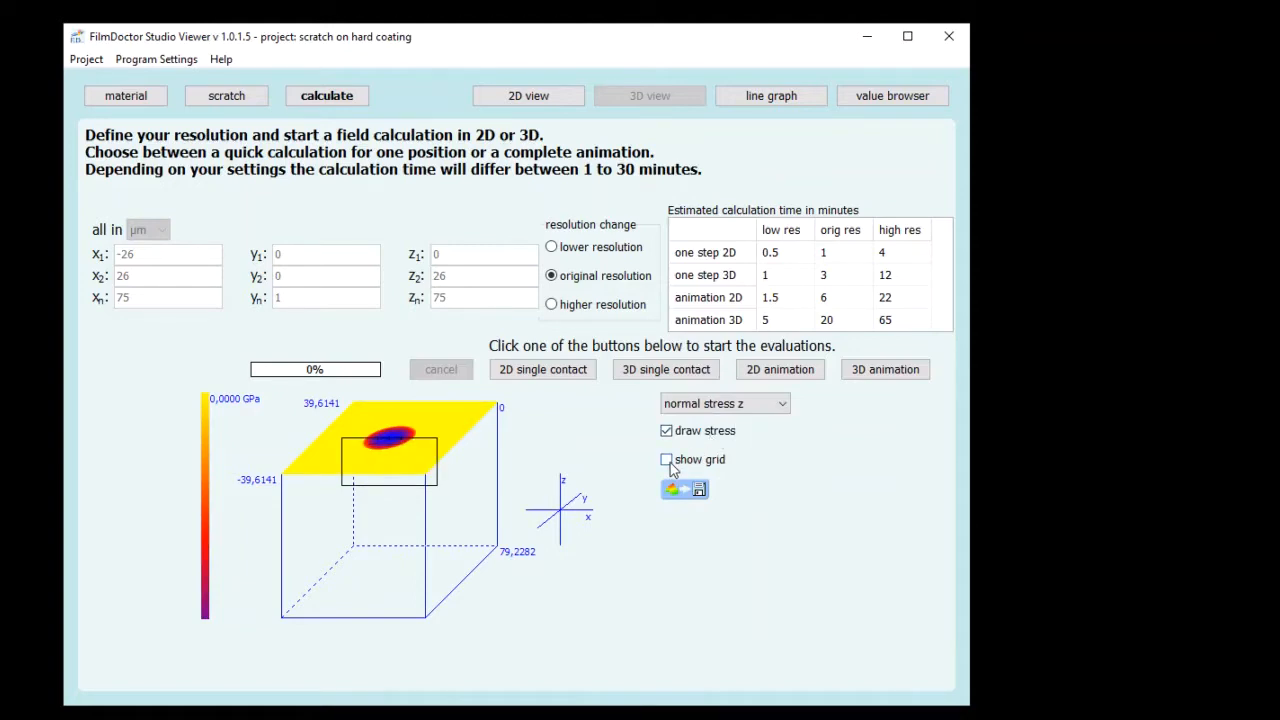
left_click(667, 461)
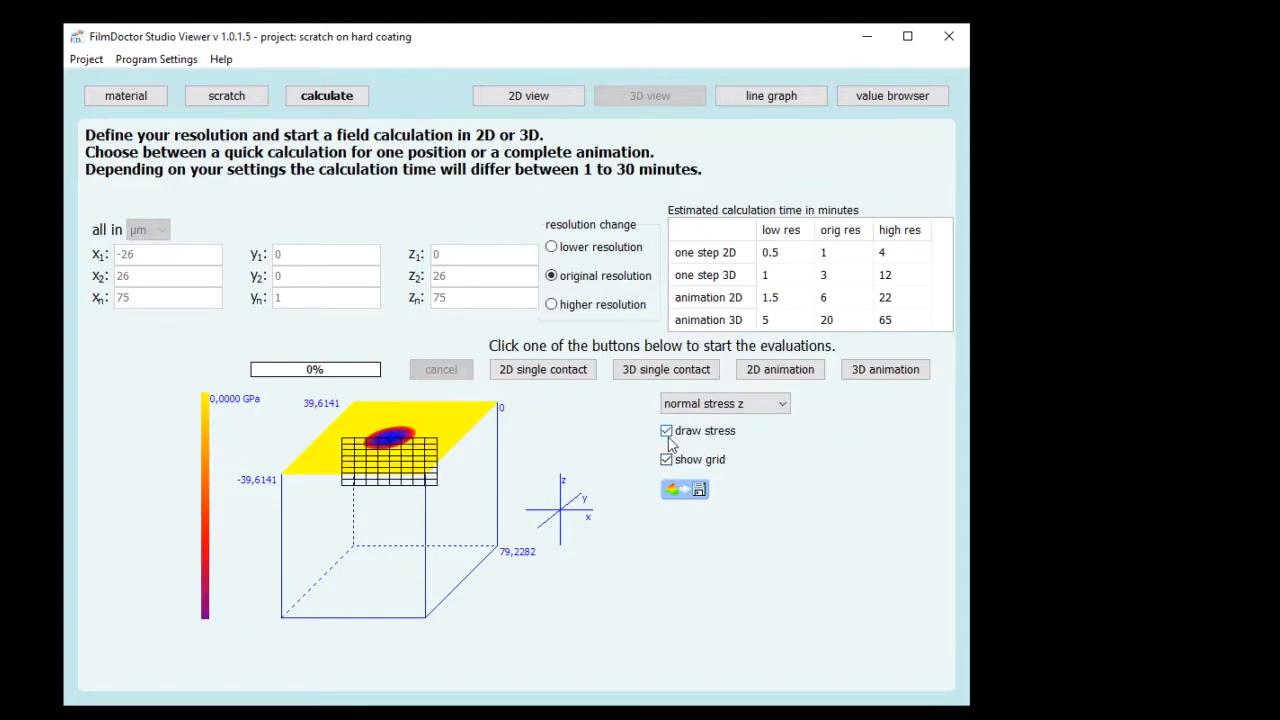
left_click(667, 432)
left_click(667, 432)
Step: Run the 2D single contact calculation at original resolution and dismiss the progress dialog
left_click(548, 376)
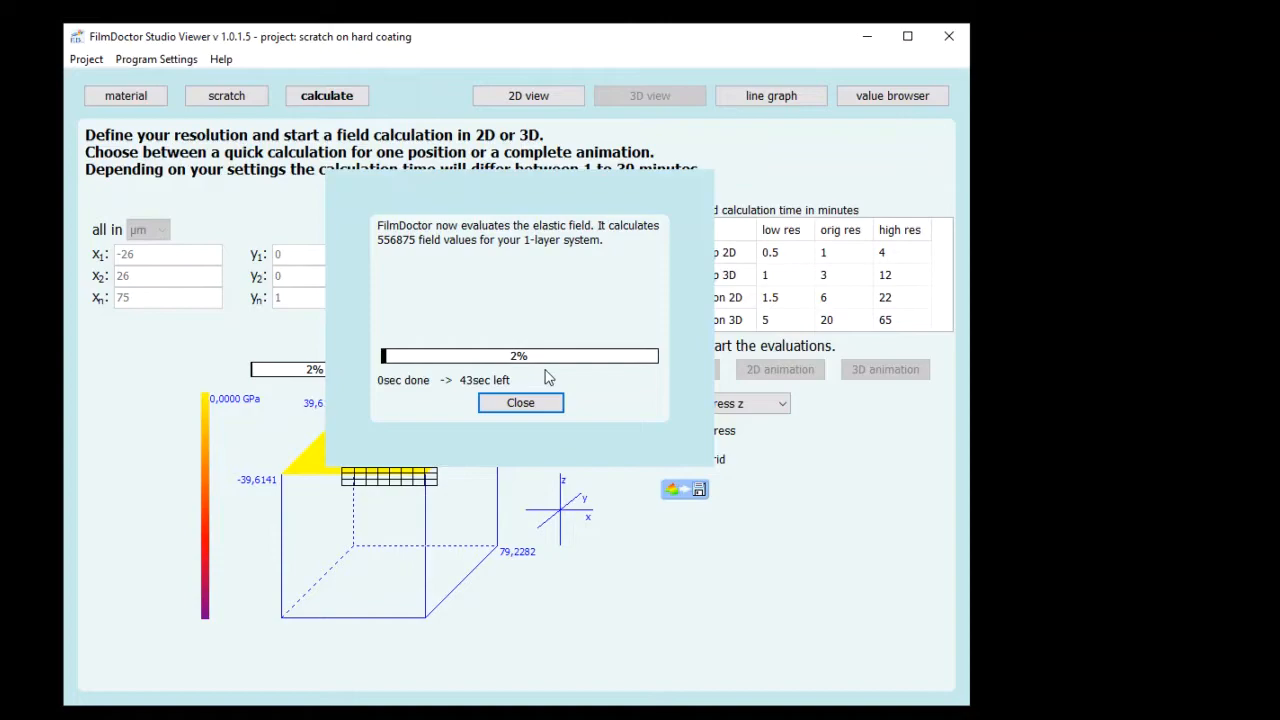
left_click(545, 405)
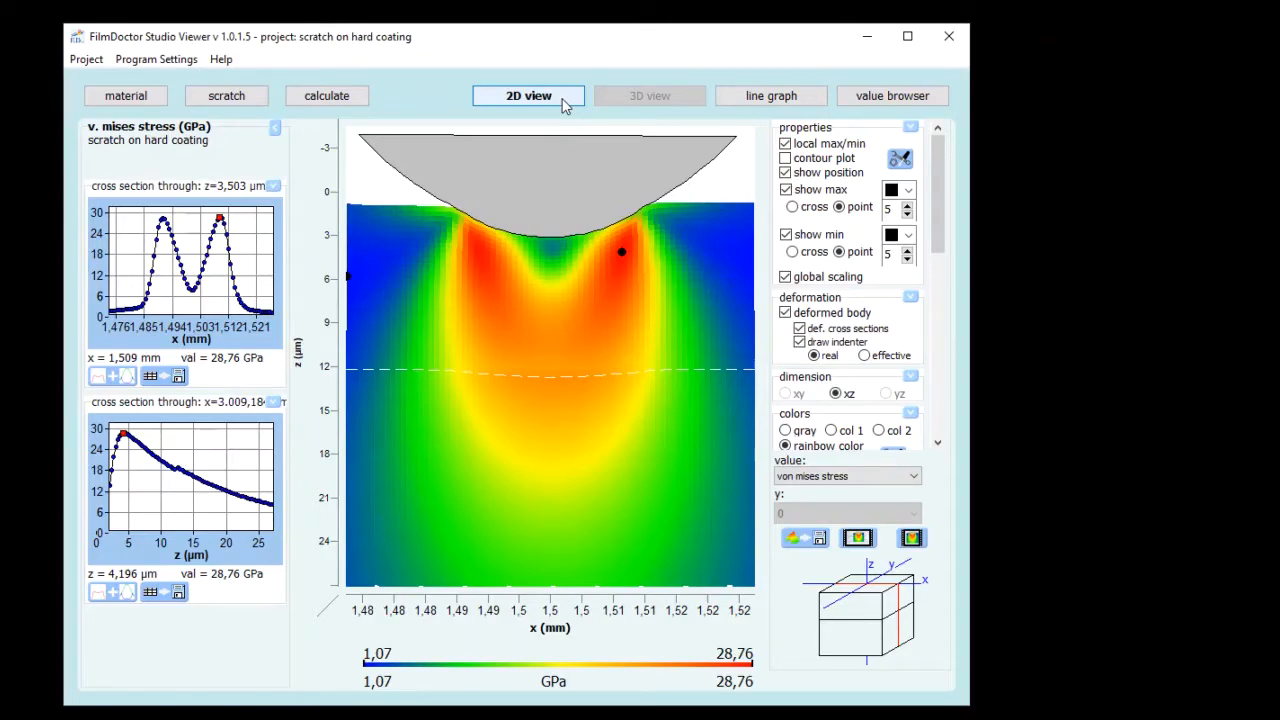
Step: Run the 2D animation calculation at lower resolution from the calculation settings and dismiss the progress dialog
left_click(361, 93)
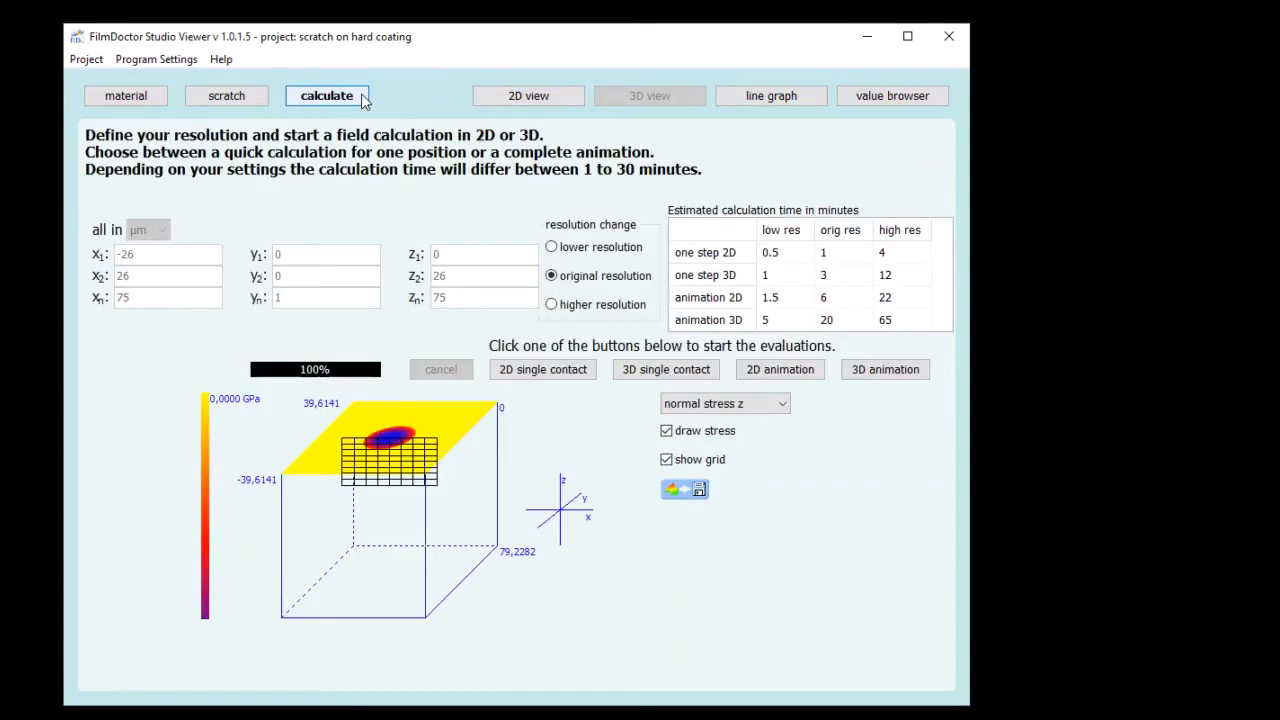
left_click(556, 250)
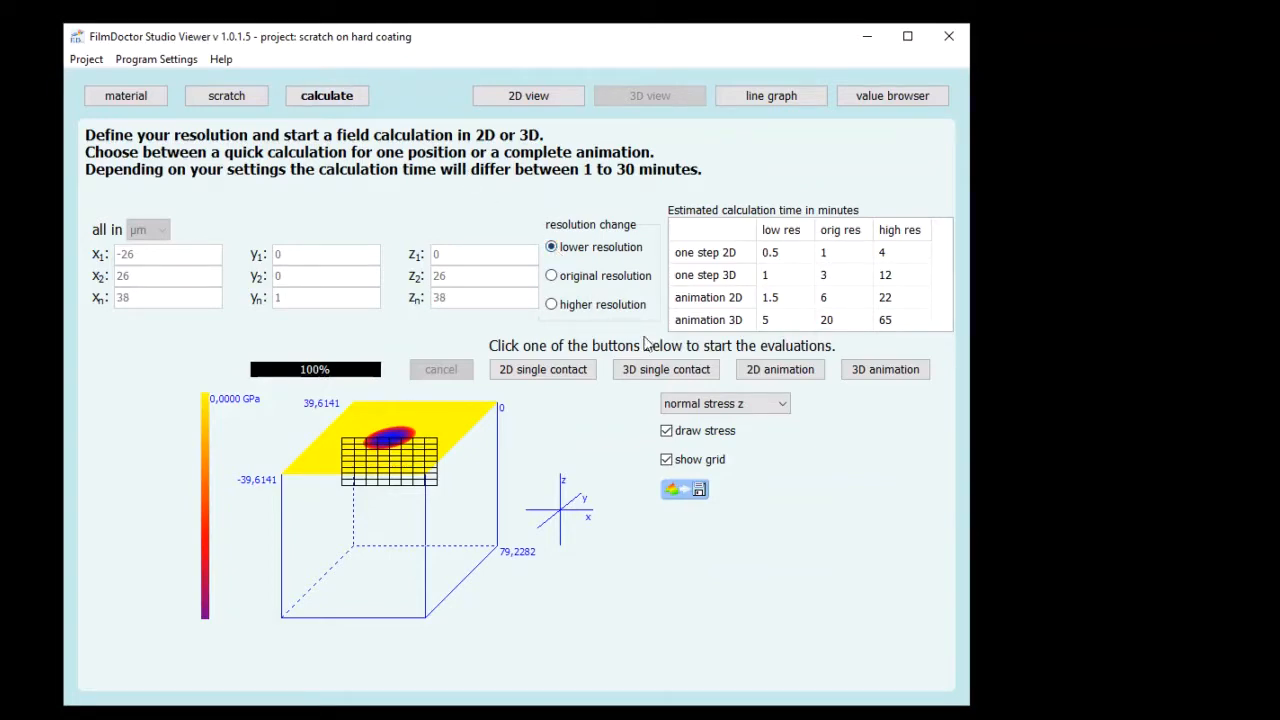
left_click(757, 370)
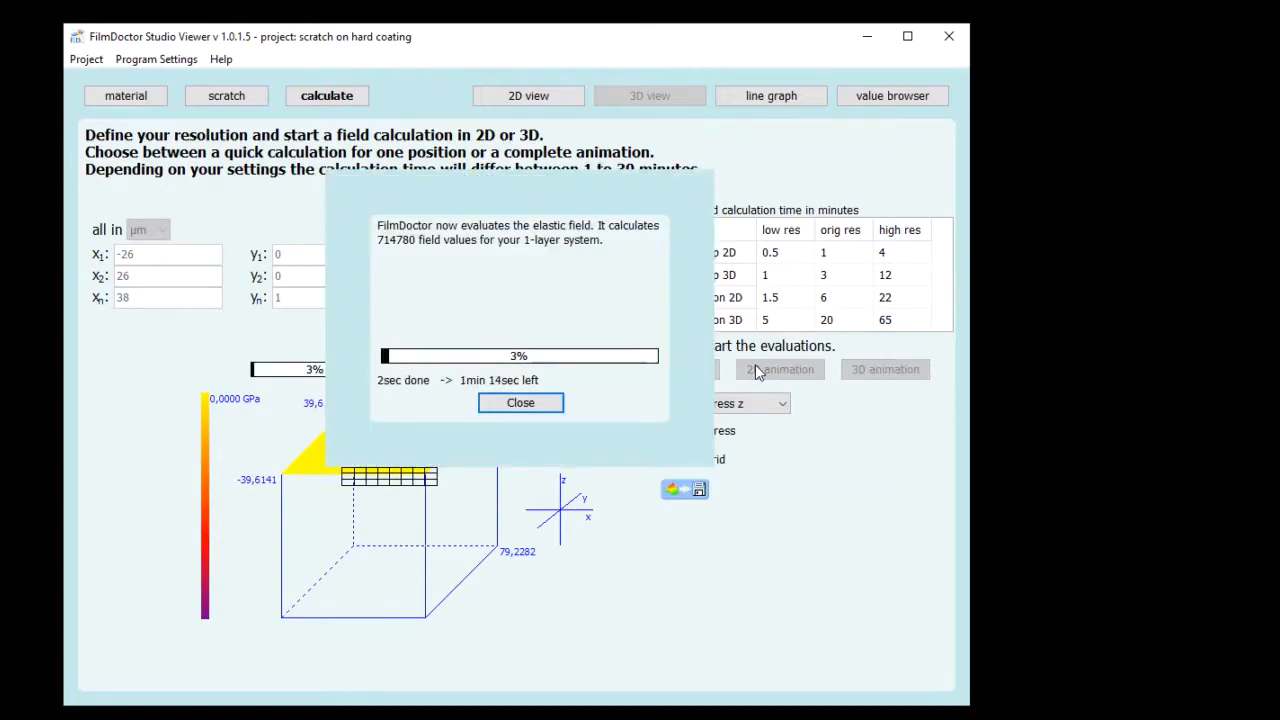
left_click(547, 404)
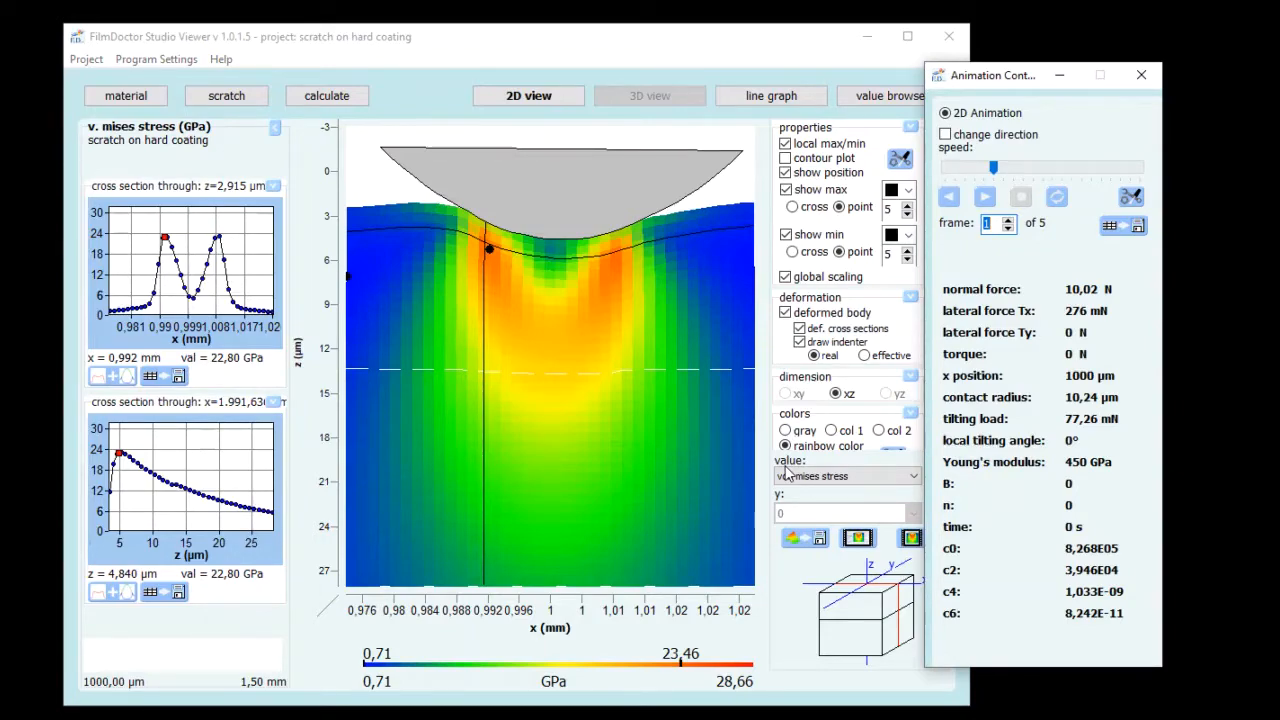
Step: Close the animation control window and reopen it through the 2D view
left_click(1038, 78)
key("alt+F4")
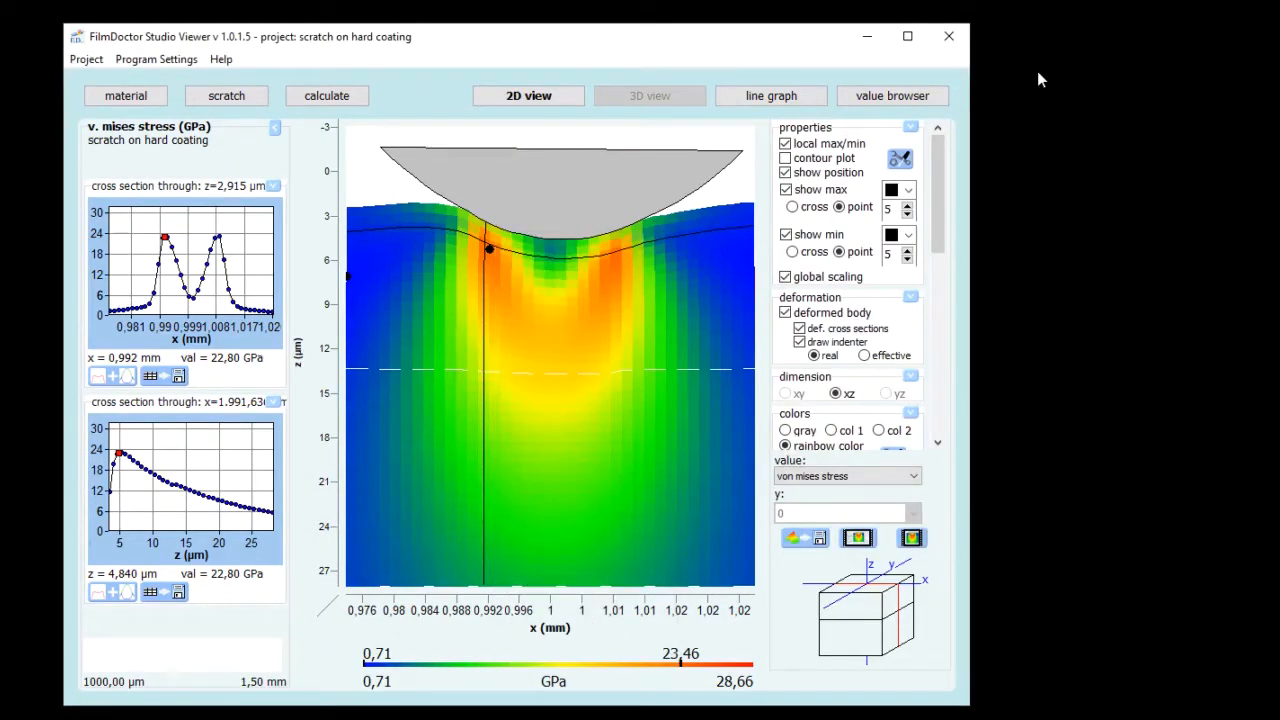
left_click(562, 94)
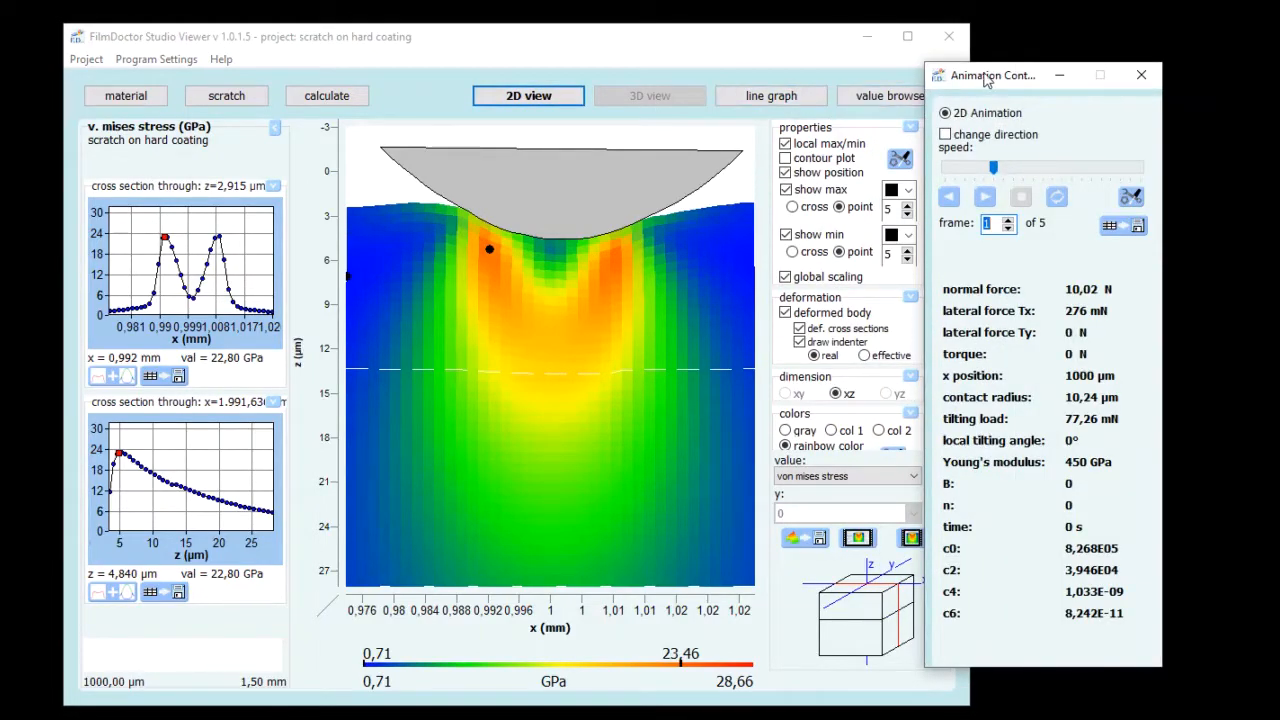
Step: Increase the 2D animation's speed, play it forward in endless mode and pause it at frame 3
left_click(989, 204)
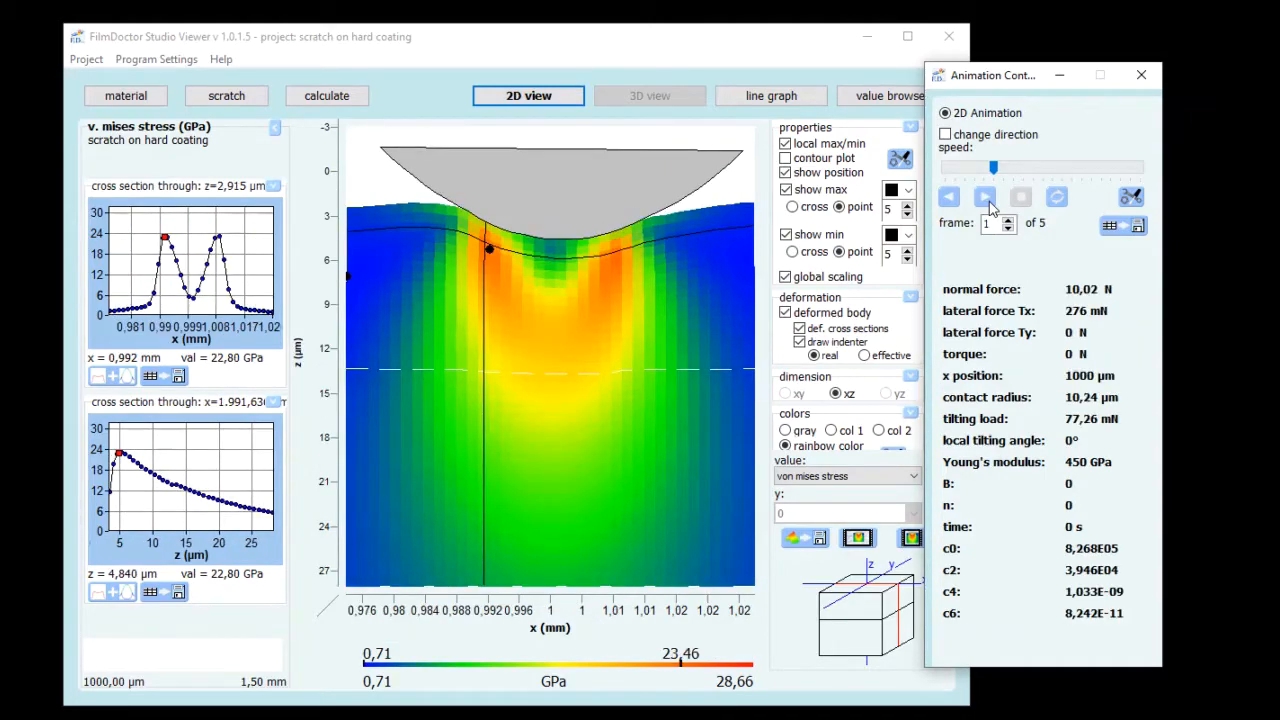
left_click_drag(993, 168, 1112, 172)
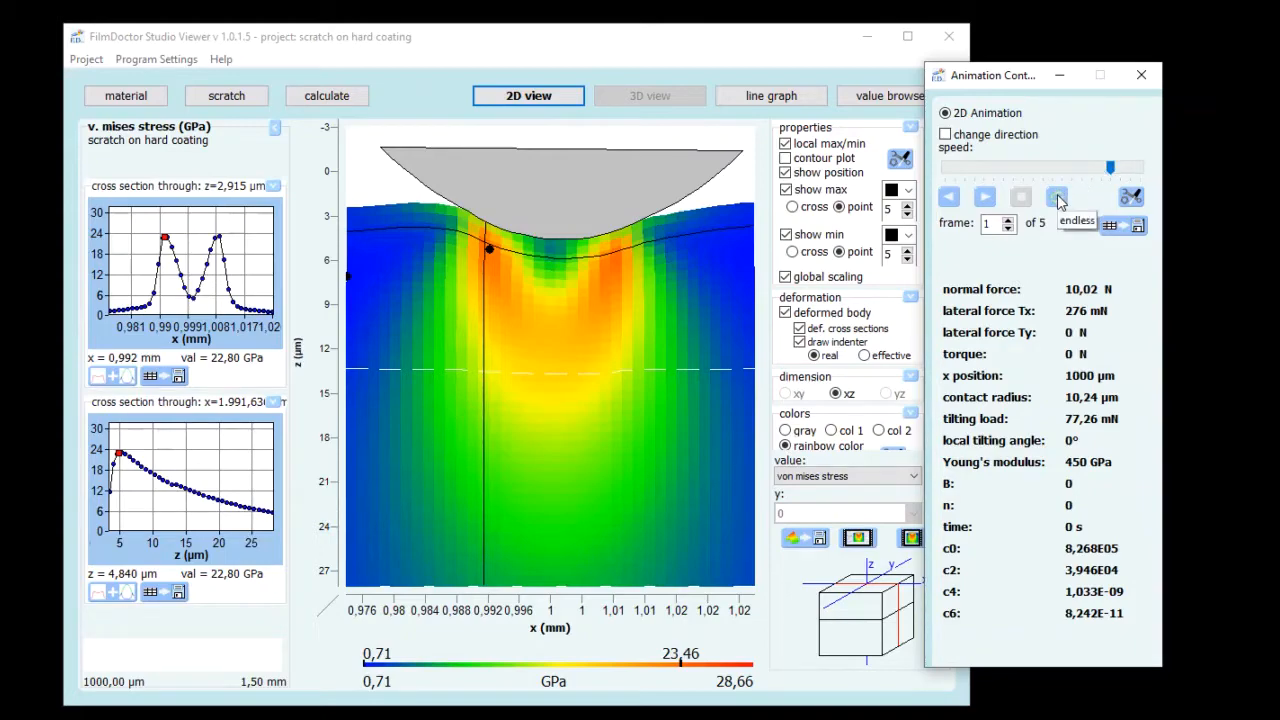
left_click(986, 198)
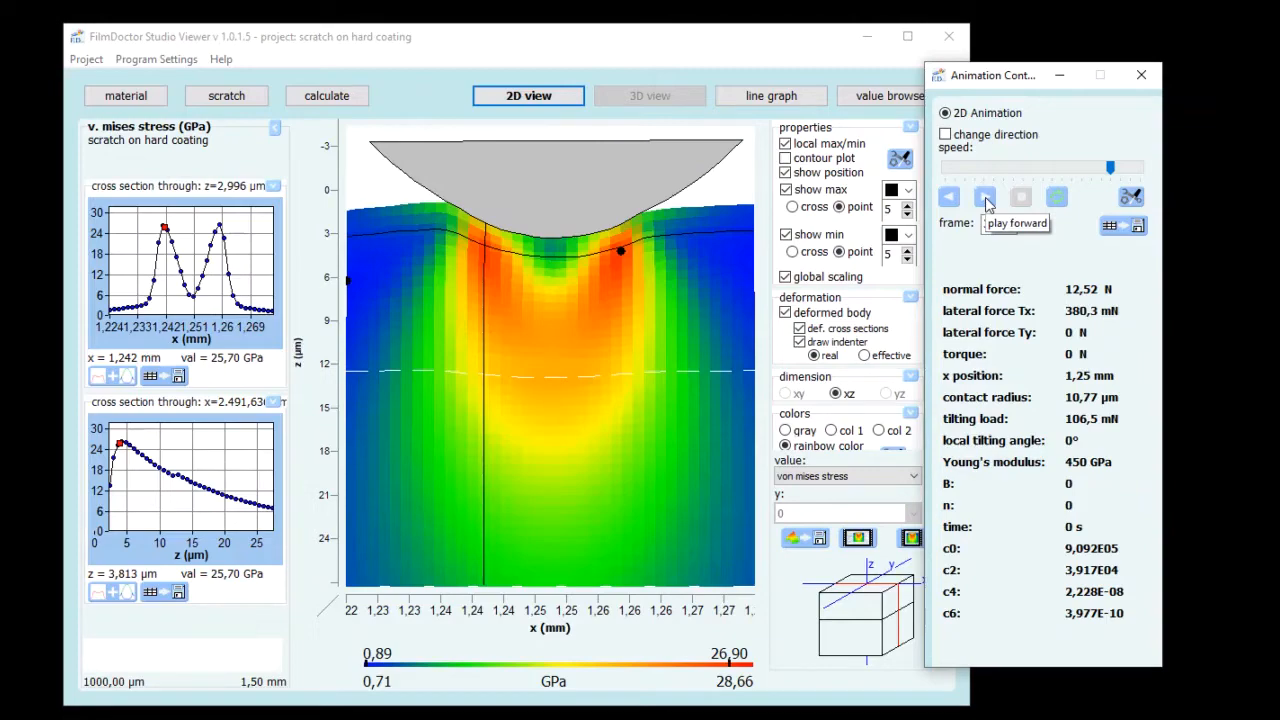
left_click(986, 198)
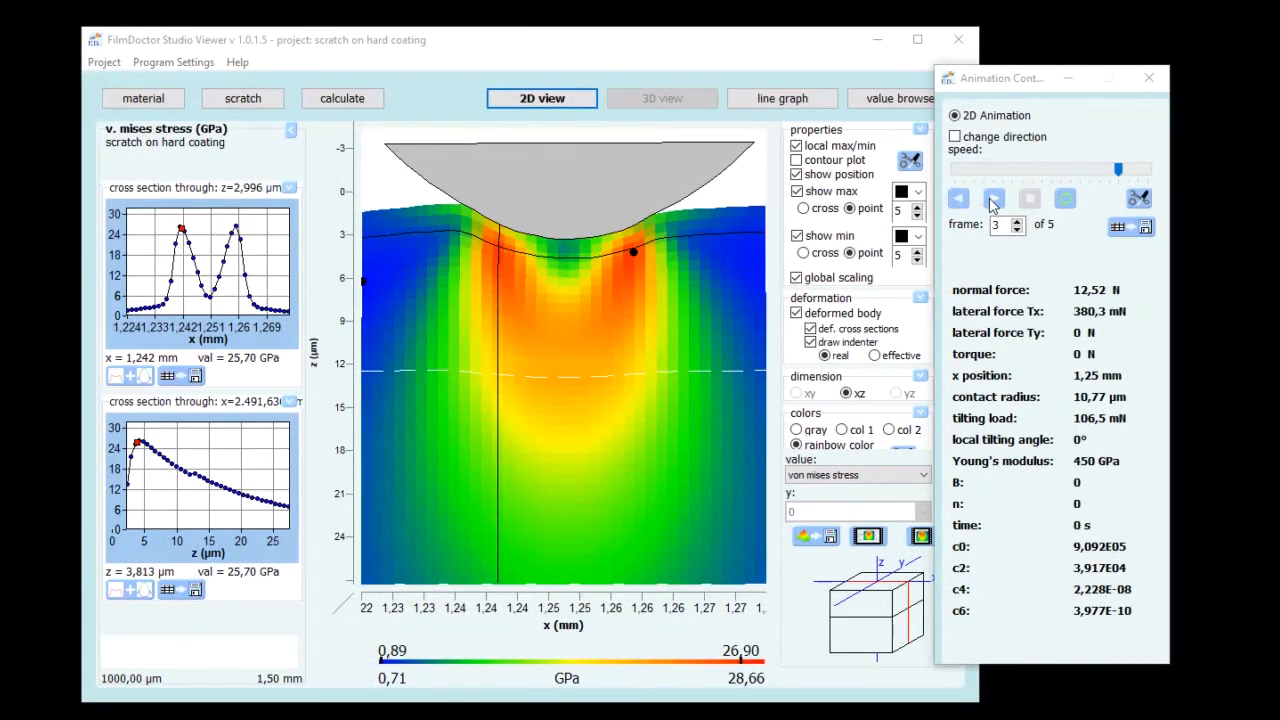
Step: Run the 2D animation calculation at higher resolution from the calculation settings and dismiss the progress dialog
left_click(362, 104)
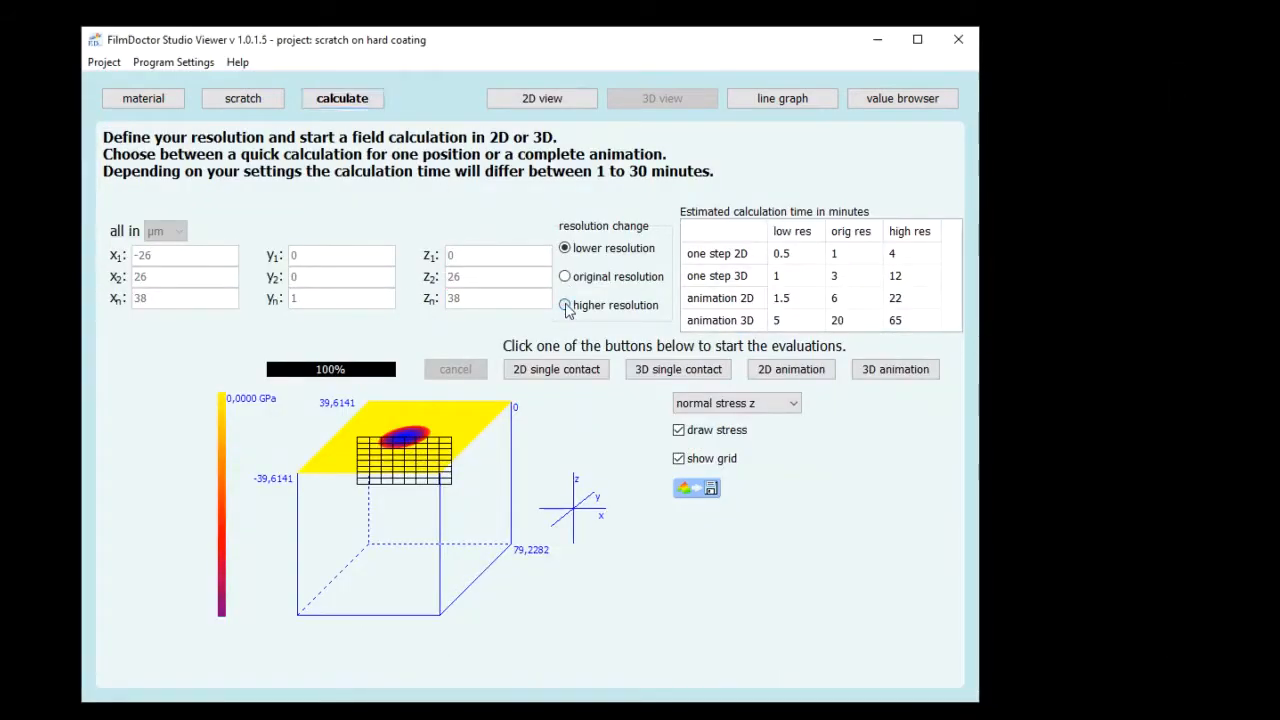
left_click(566, 306)
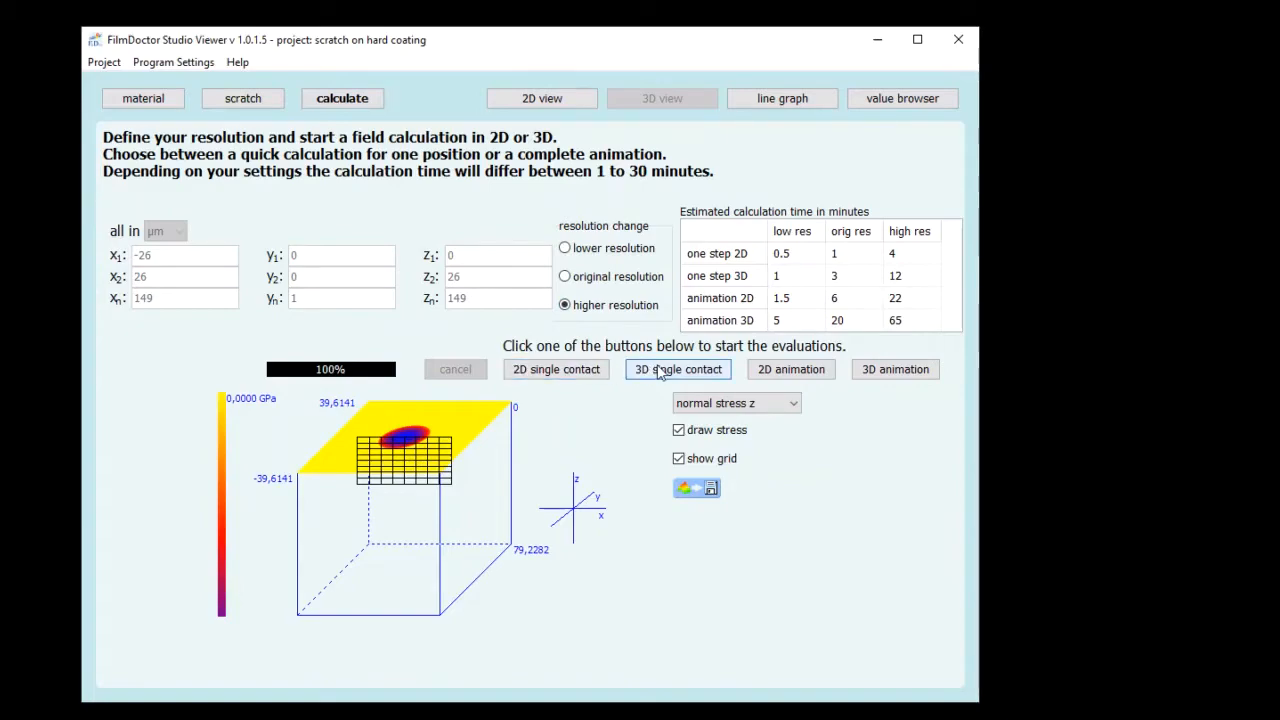
left_click(765, 370)
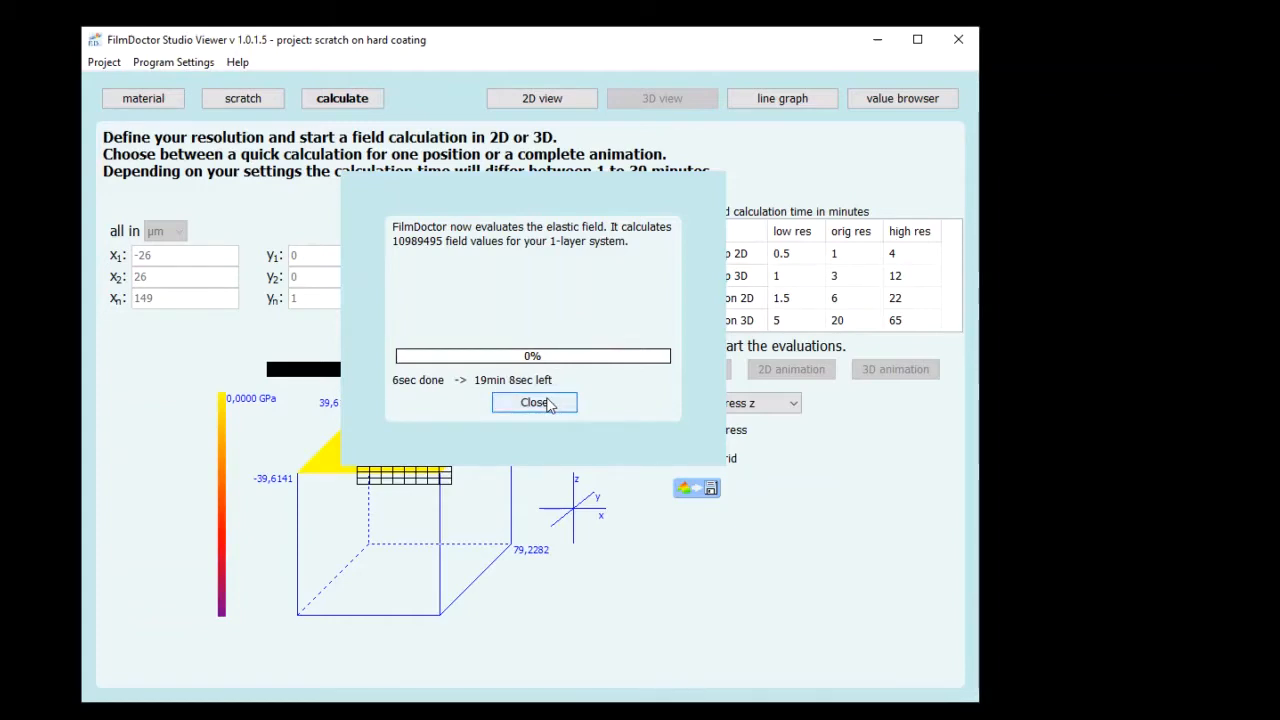
left_click(546, 403)
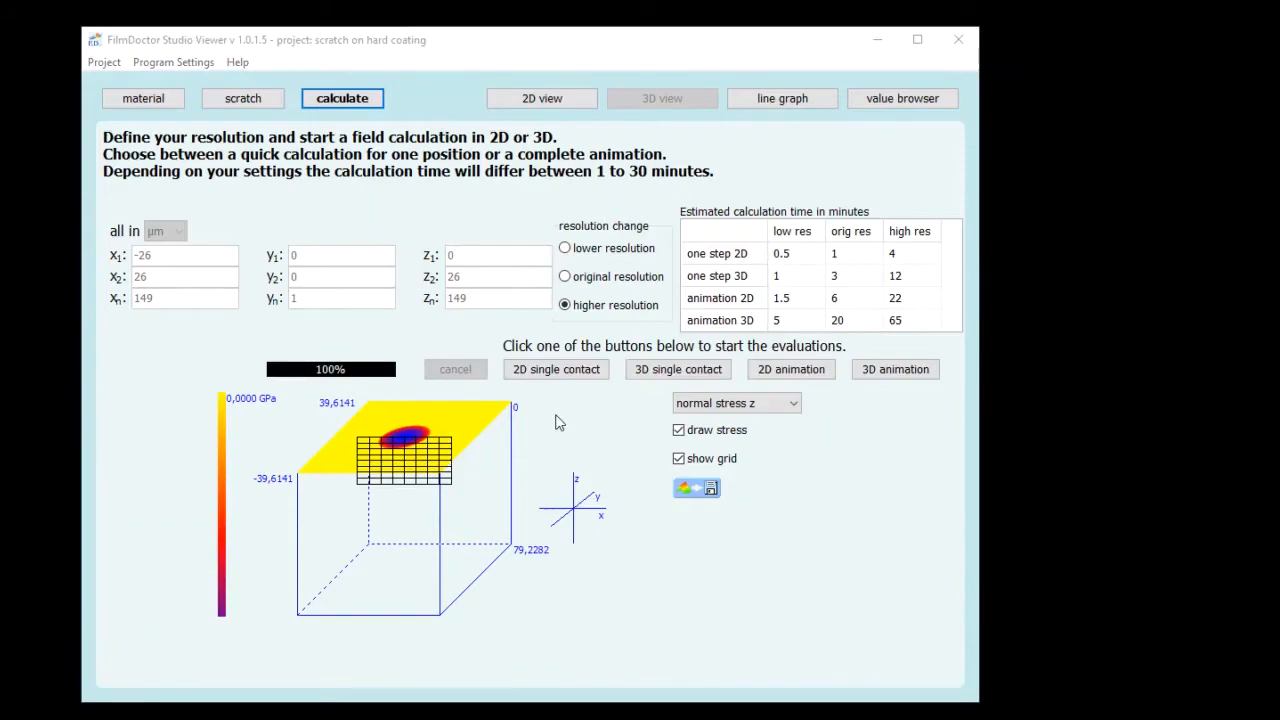
Step: Display the higher-resolution von Mises stress field in the 2D view and play its animation forward
left_click(537, 101)
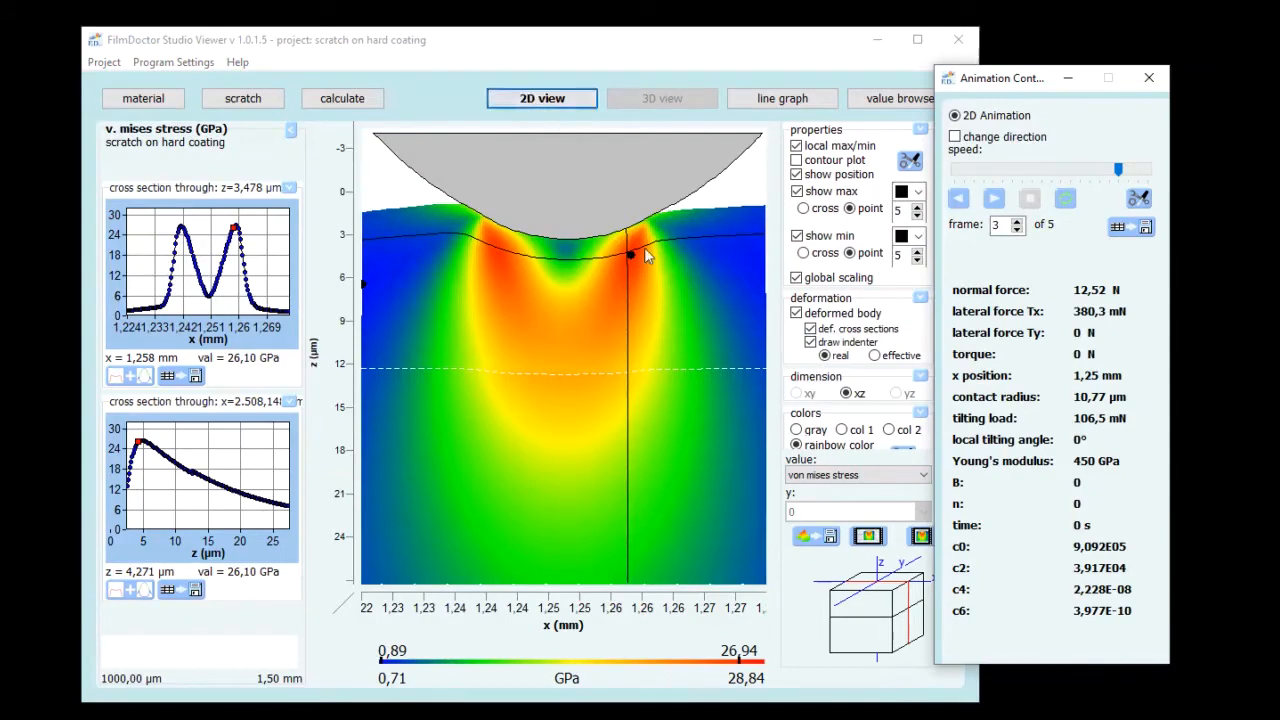
left_click(996, 201)
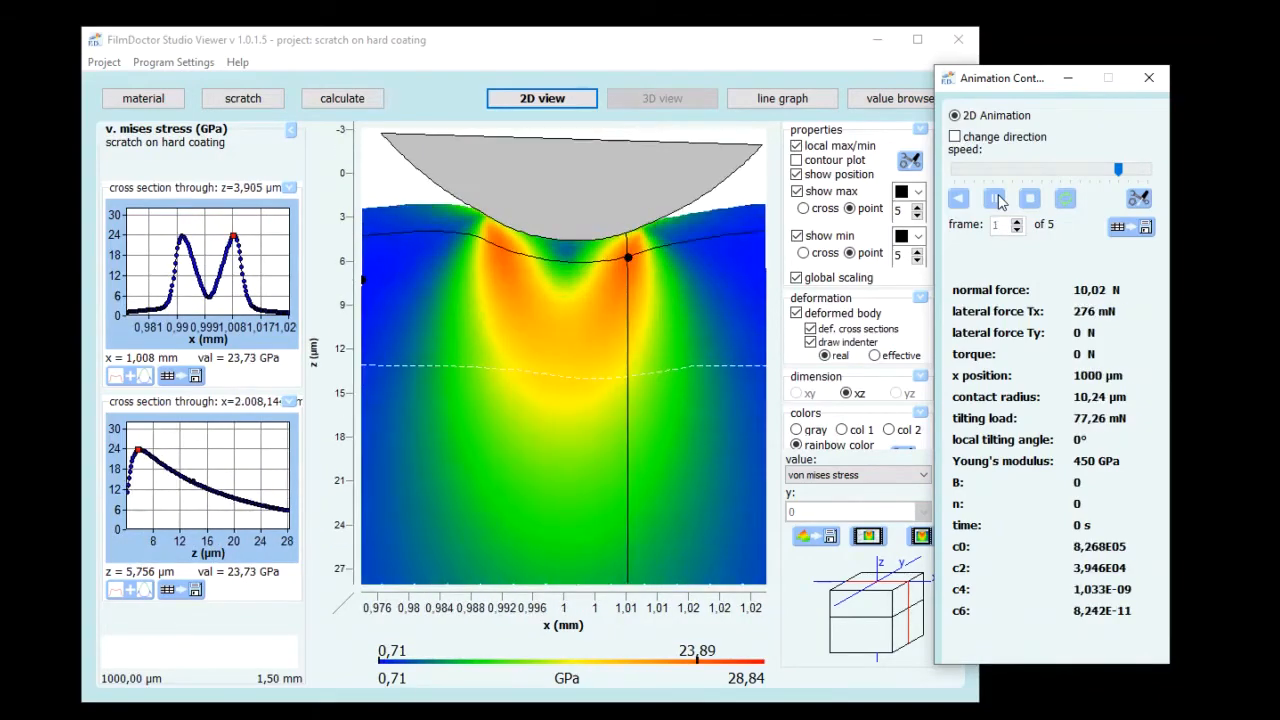
Step: Pause the 2D animation at frame 2 and inspect the cross sections at several points of the von Mises stress field
left_click(996, 198)
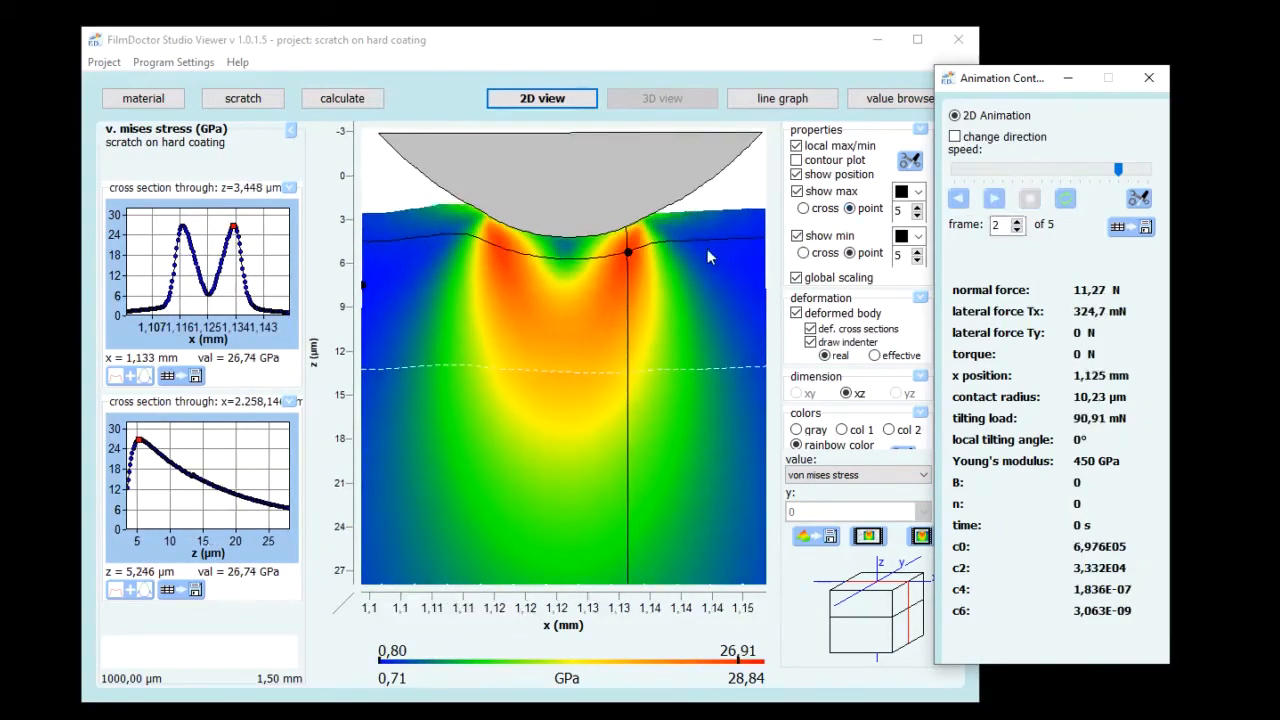
left_click(562, 279)
mouse_move(630, 257)
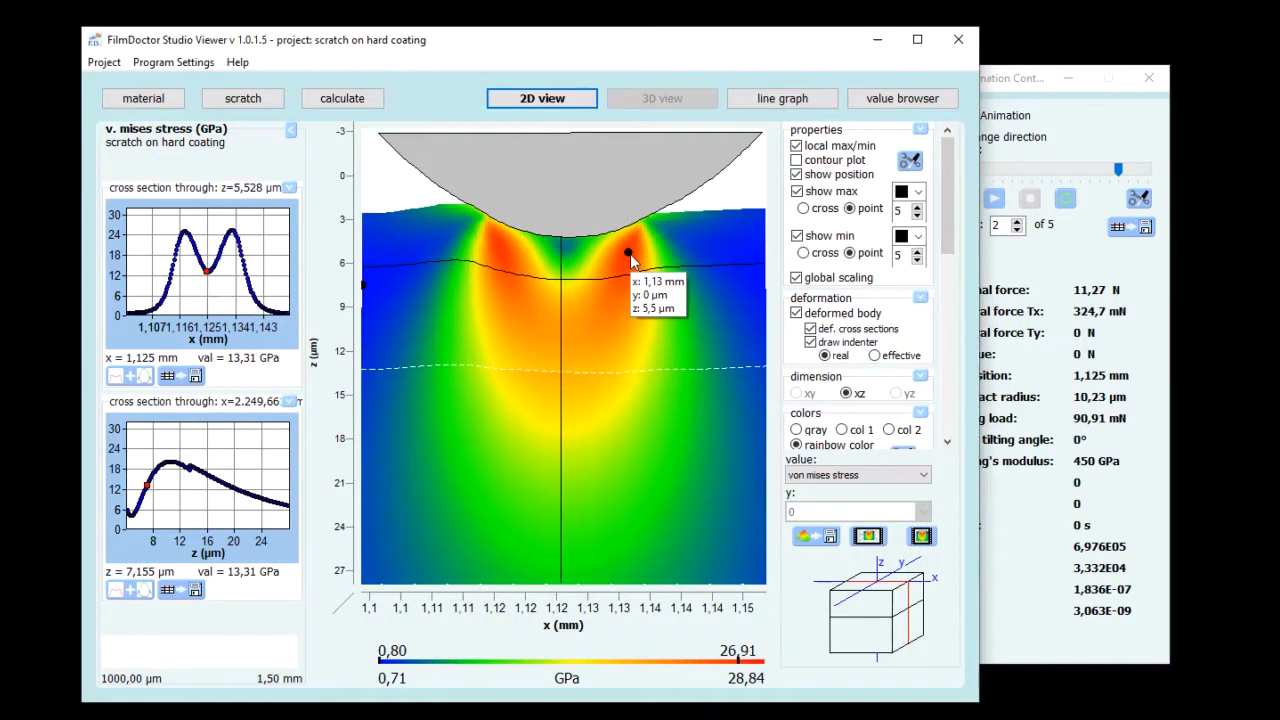
left_click(607, 327)
mouse_move(607, 327)
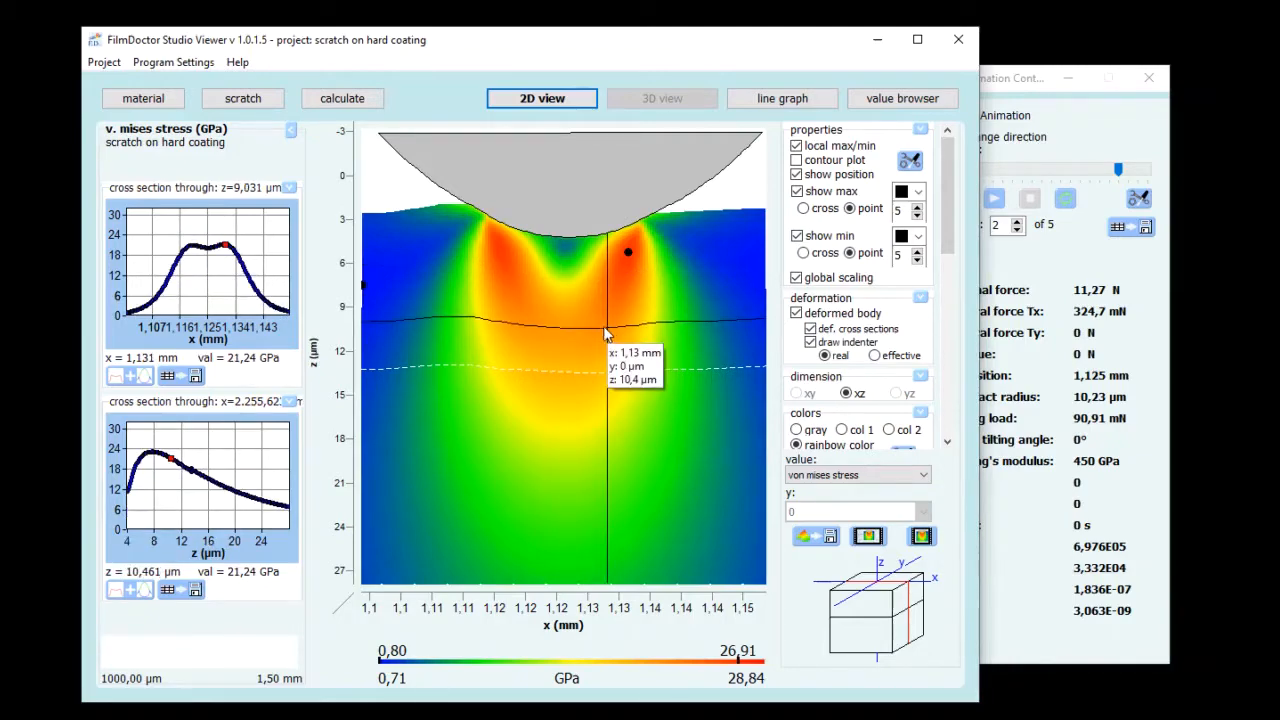
left_click(477, 246)
mouse_move(478, 250)
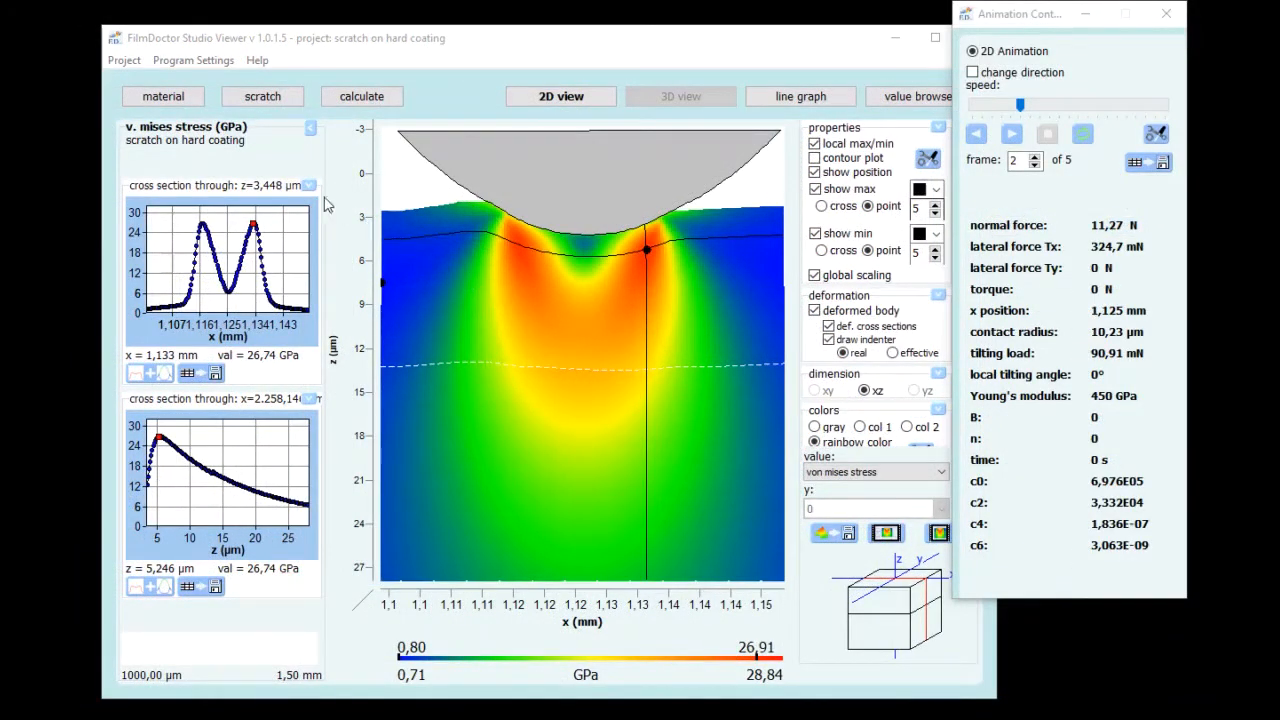
Step: Save the scratch on hard coating project
left_click(132, 62)
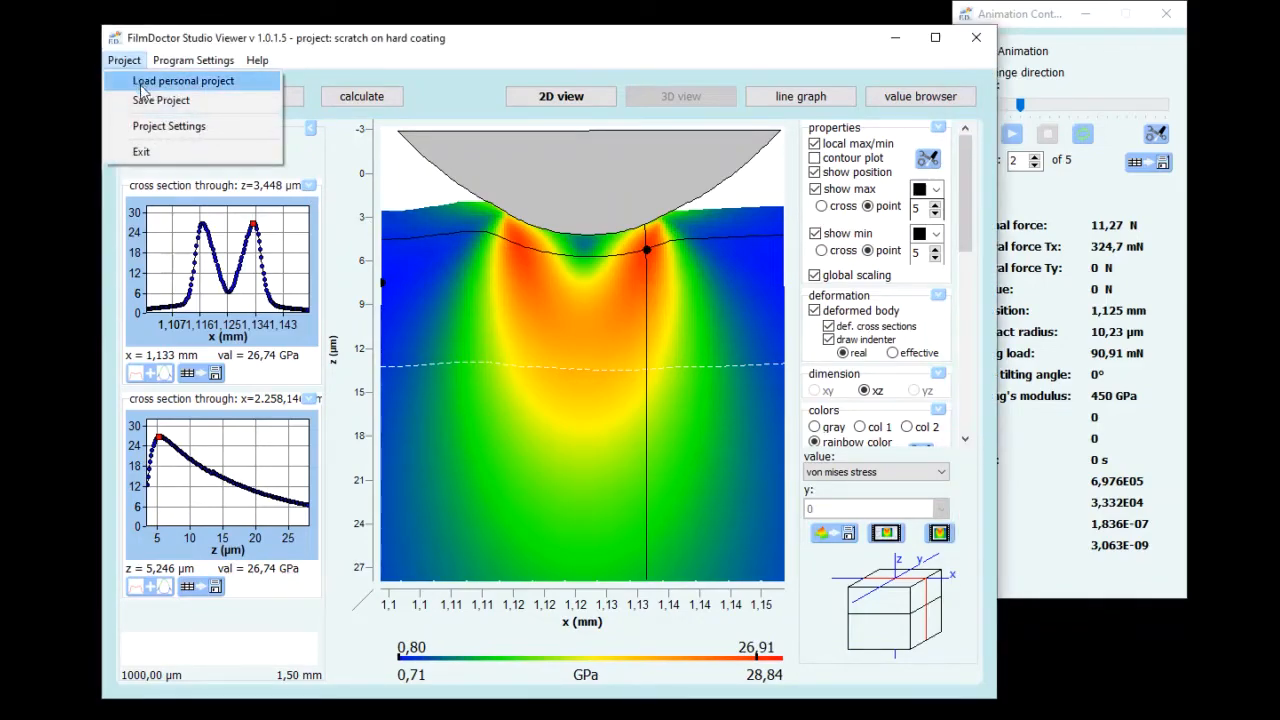
left_click(160, 100)
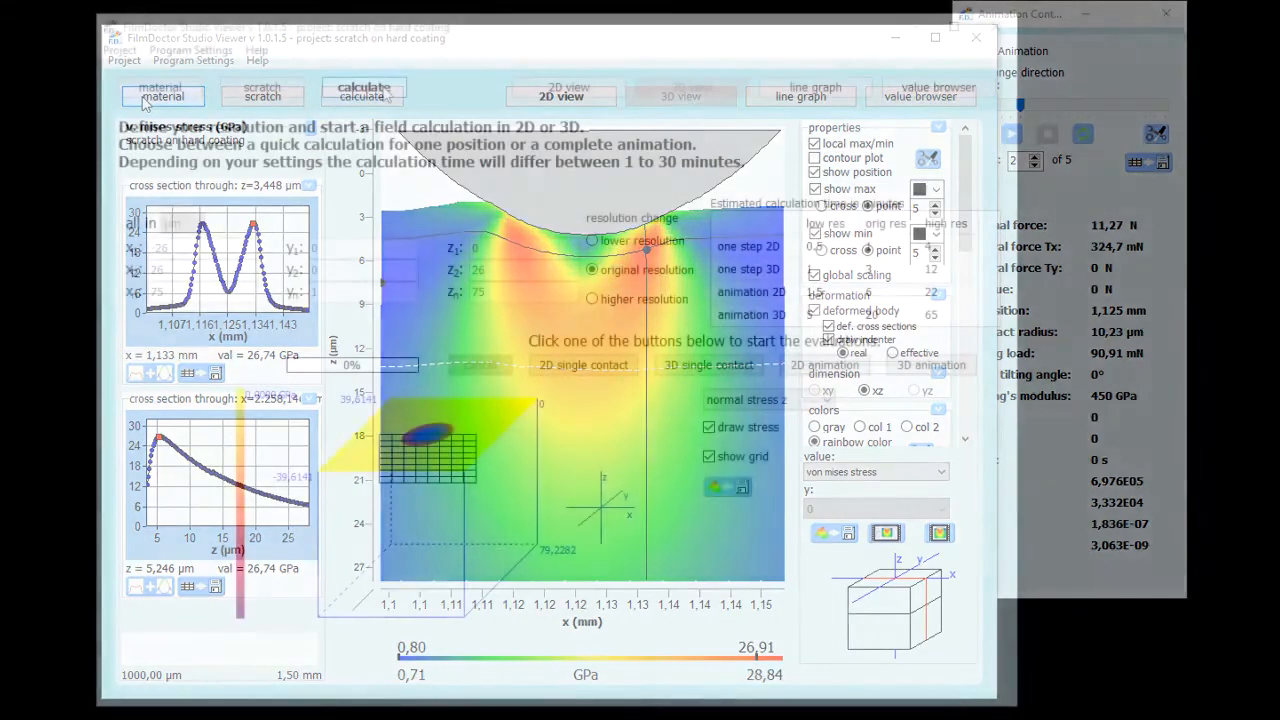
Step: Run the 3D single contact calculation at original resolution and dismiss the progress dialog
left_click(389, 90)
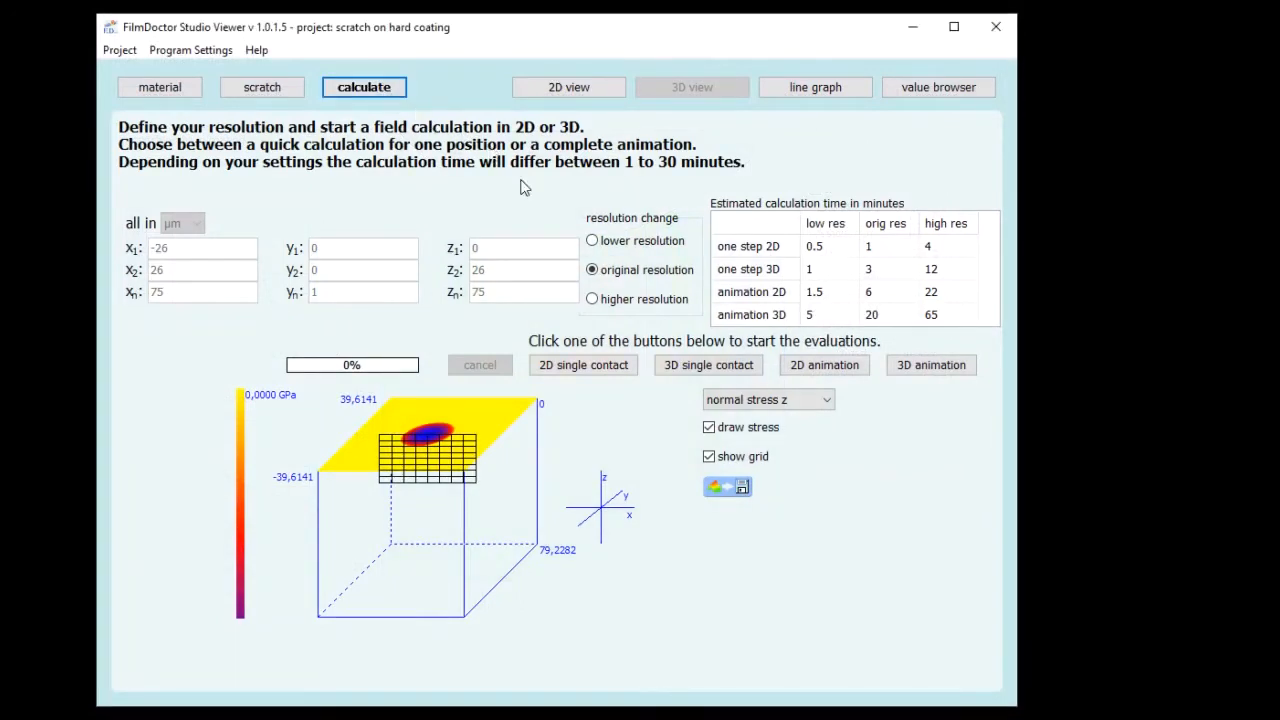
left_click(596, 271)
left_click(687, 366)
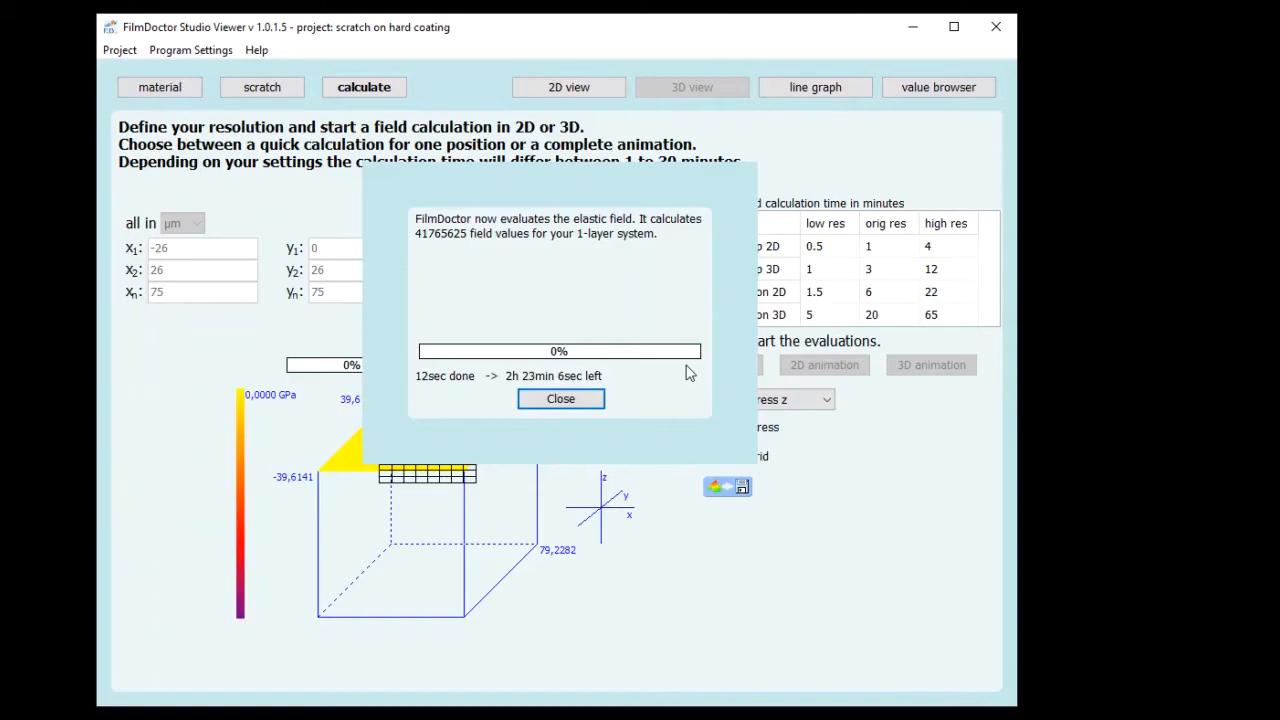
left_click(588, 400)
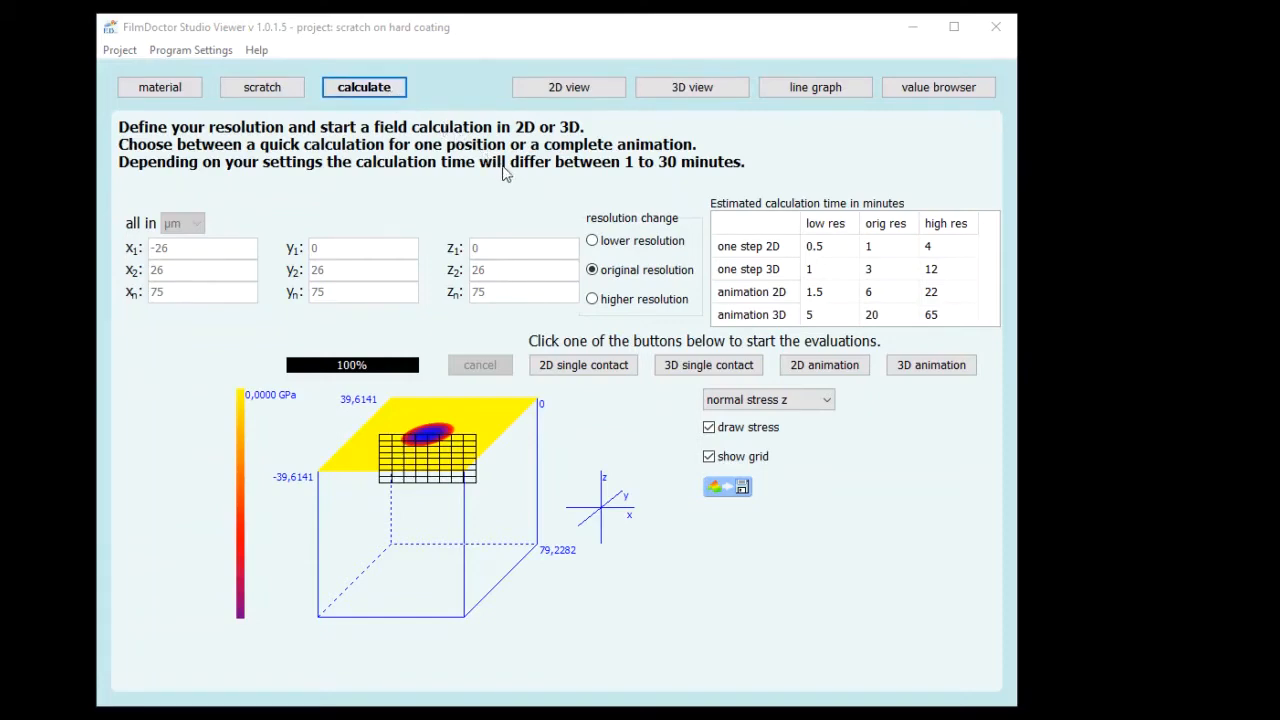
Step: Open the von Mises stress field as a 3D graph, shift it to X 17, Z -210 and rotate it to X 350, Y 6
left_click(662, 92)
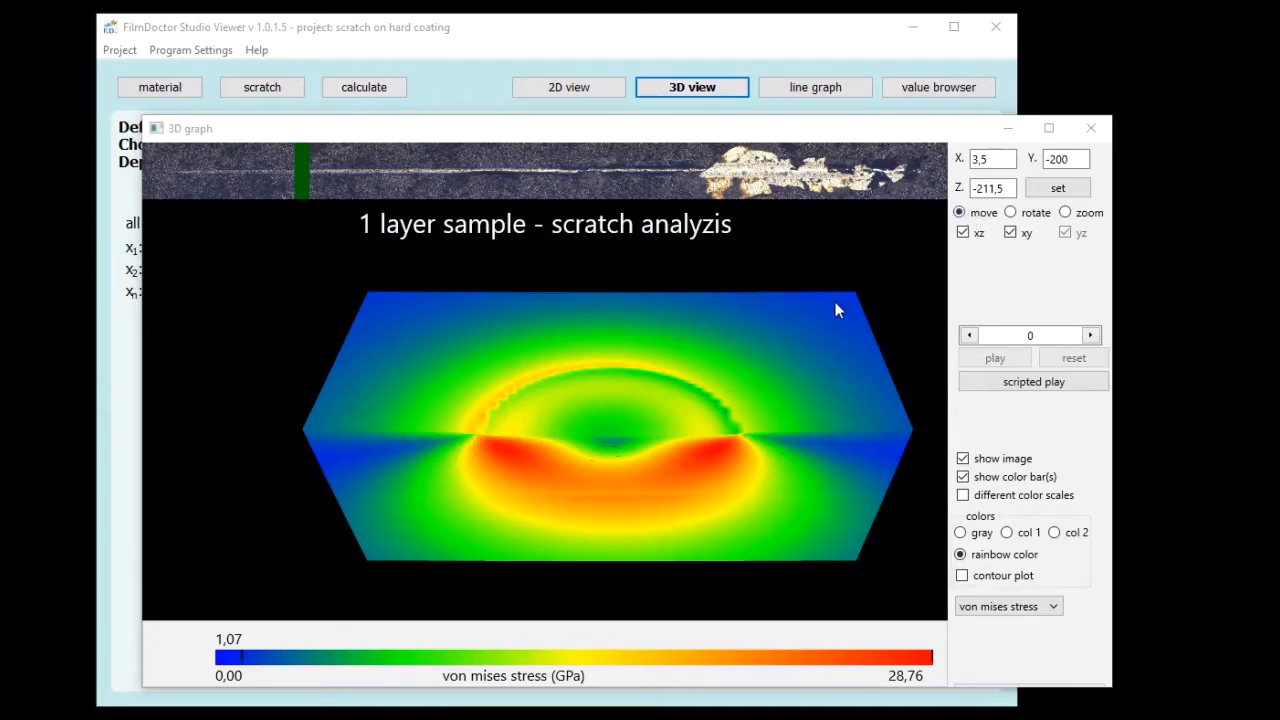
mouse_move(835, 302)
left_mouse_down()
mouse_move(782, 299)
mouse_move(813, 299)
left_mouse_up()
left_click(1011, 212)
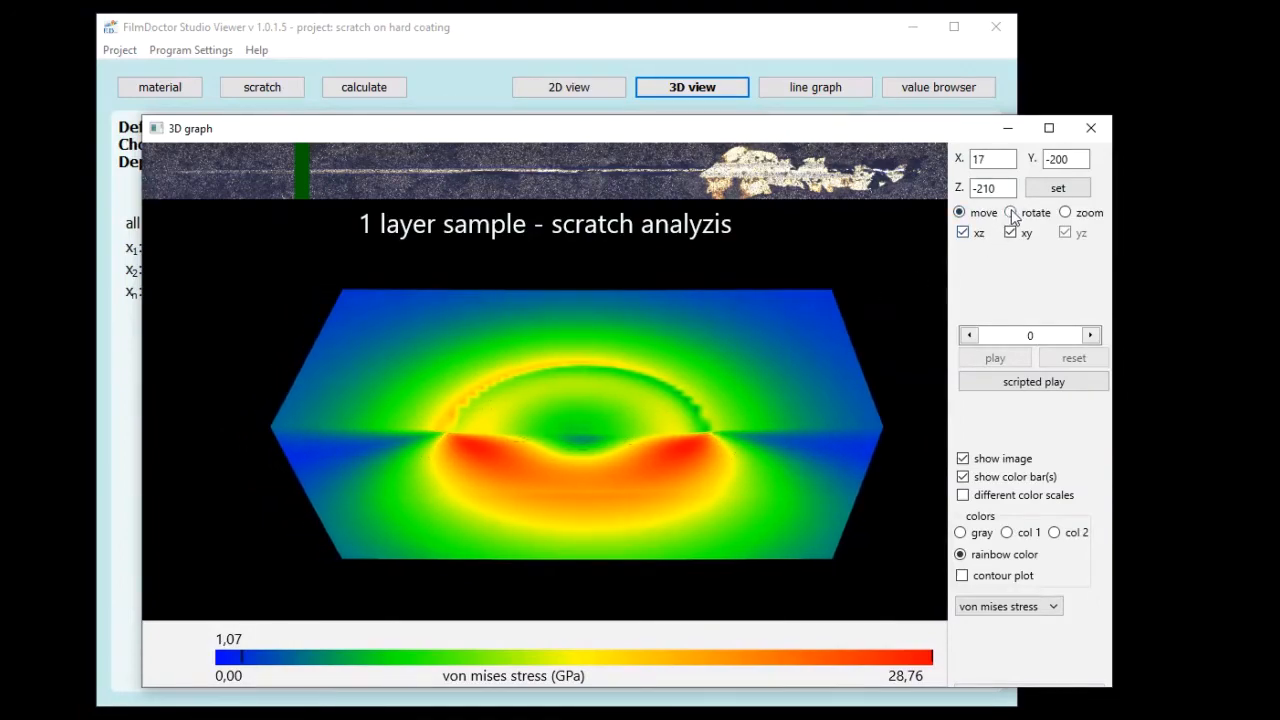
left_click_drag(816, 384, 812, 370)
left_click_drag(812, 374, 812, 393)
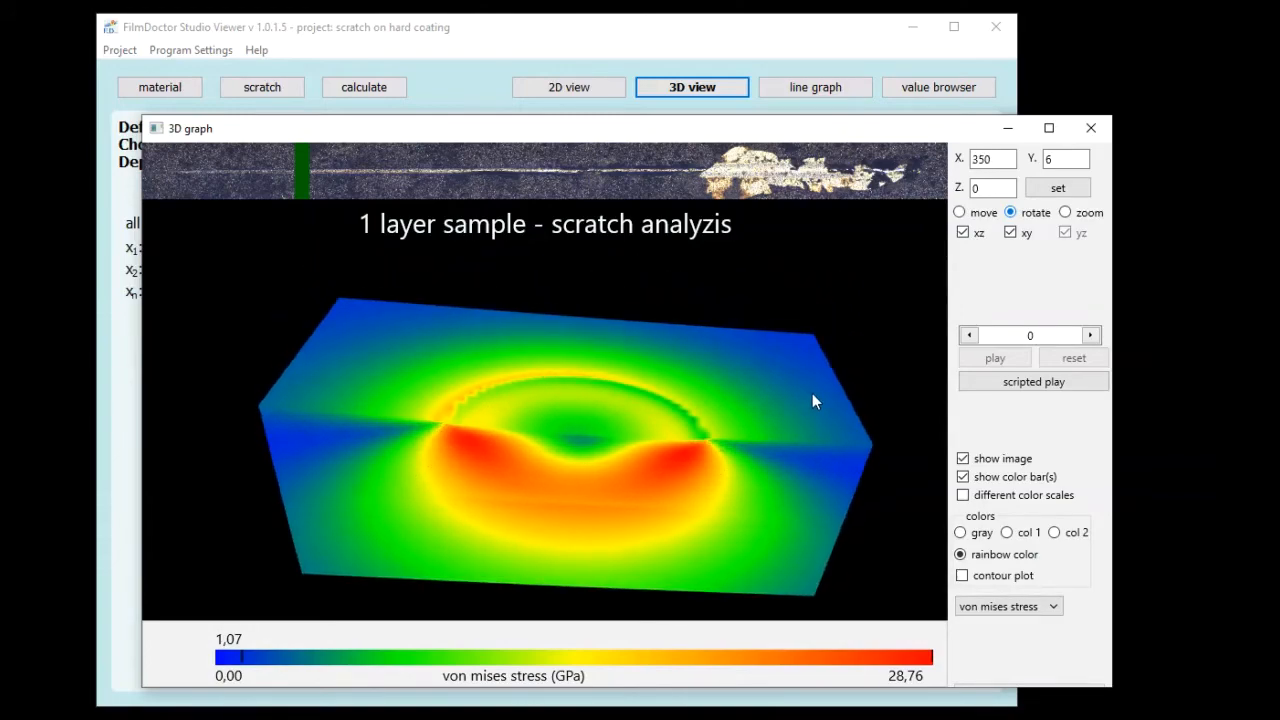
Step: Zoom into the 3D stress graph and move it to X 14, Z -184
left_click(1065, 212)
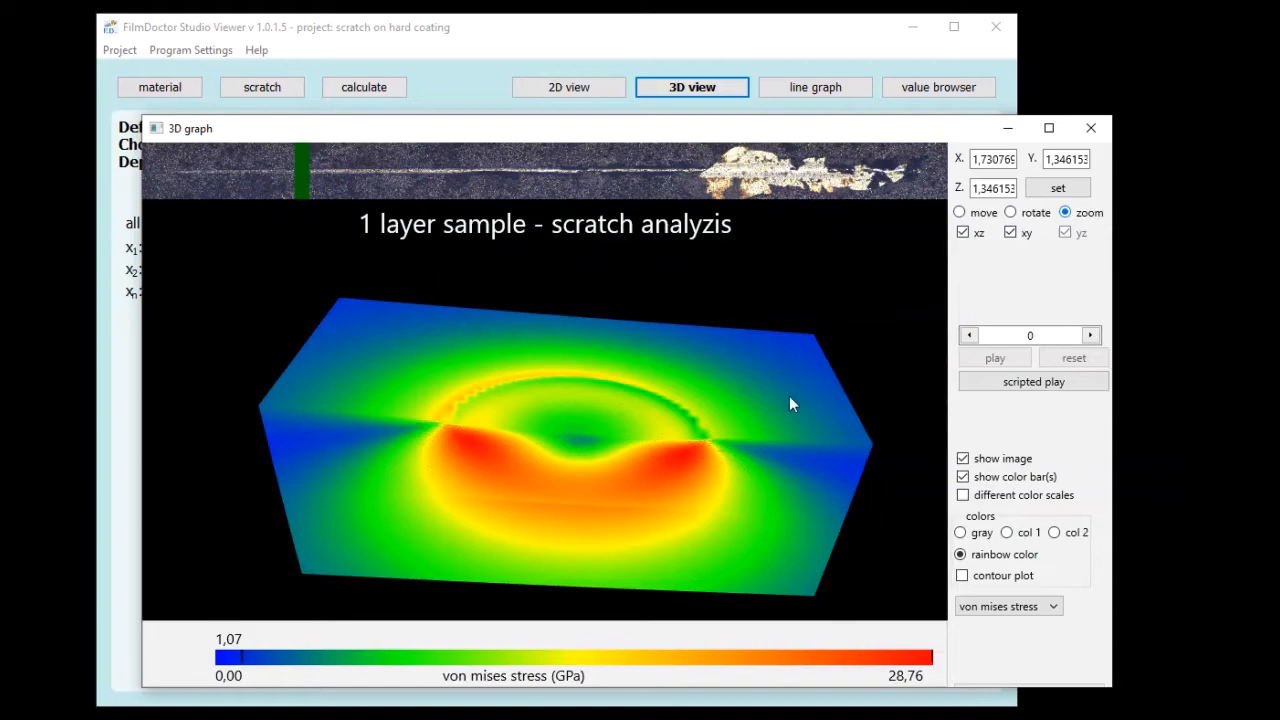
mouse_move(789, 396)
left_mouse_down()
mouse_move(760, 399)
mouse_move(786, 402)
left_mouse_up()
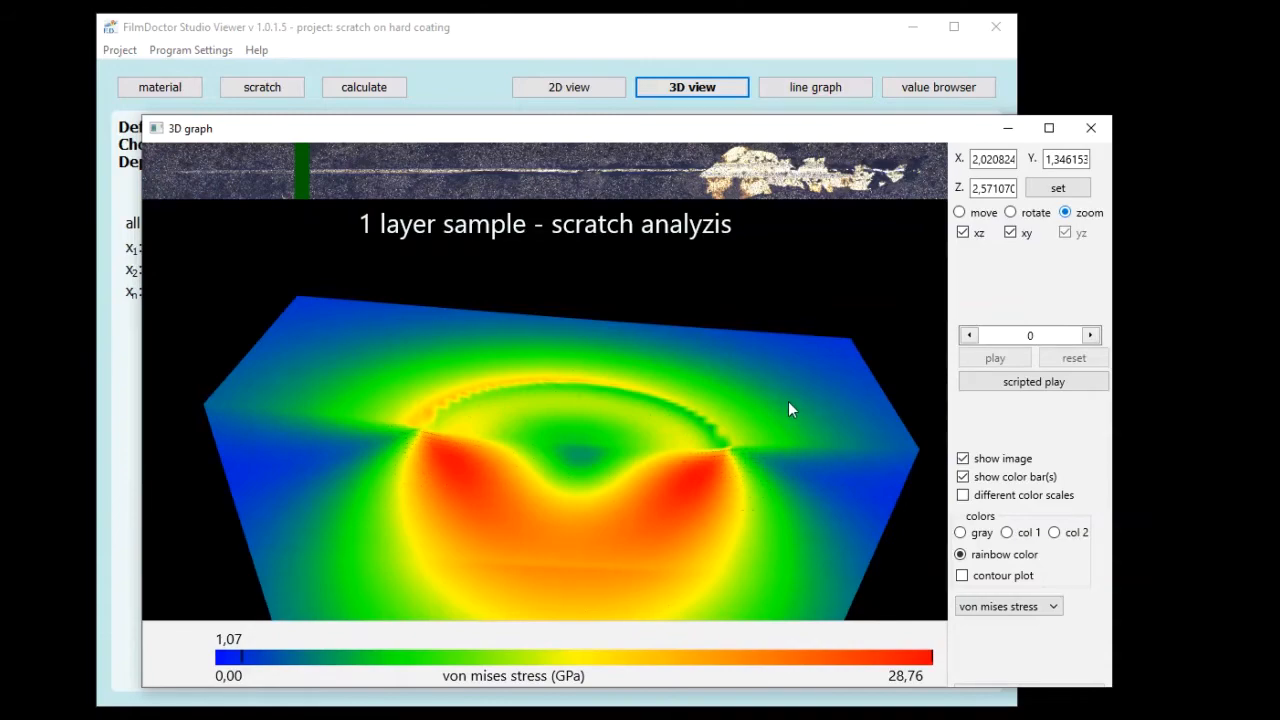
left_click(963, 212)
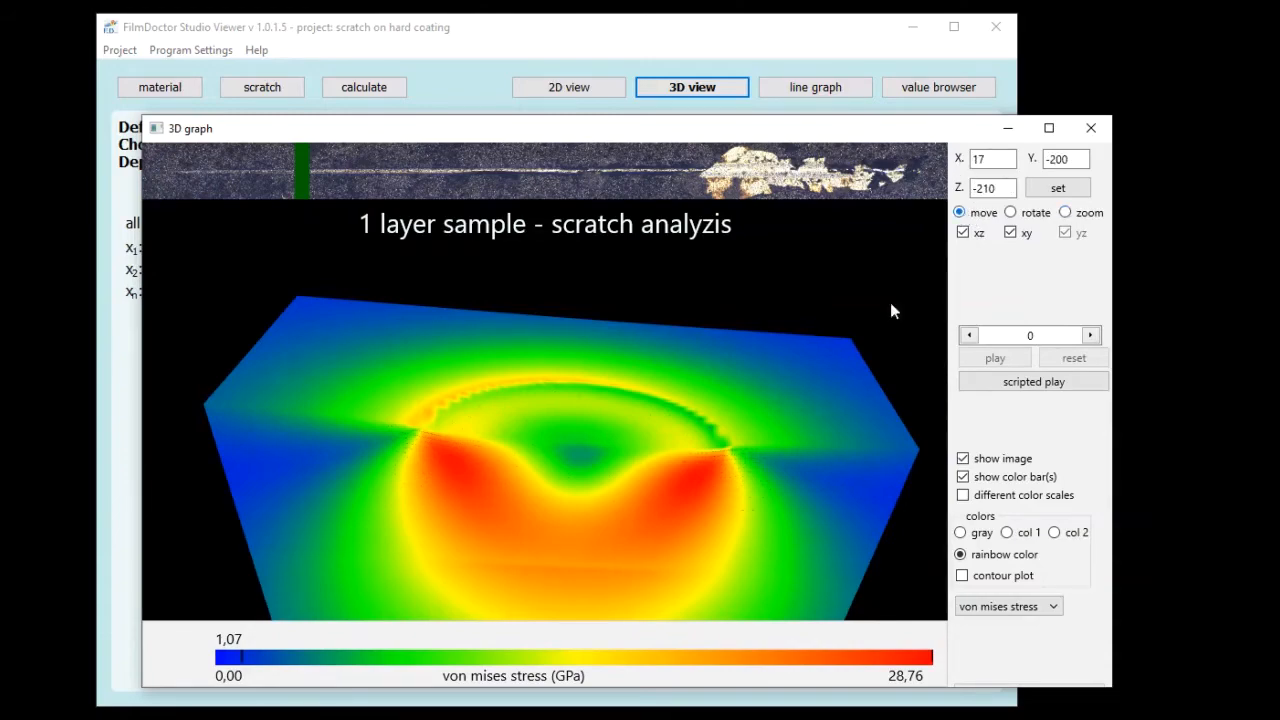
left_click_drag(852, 363, 857, 317)
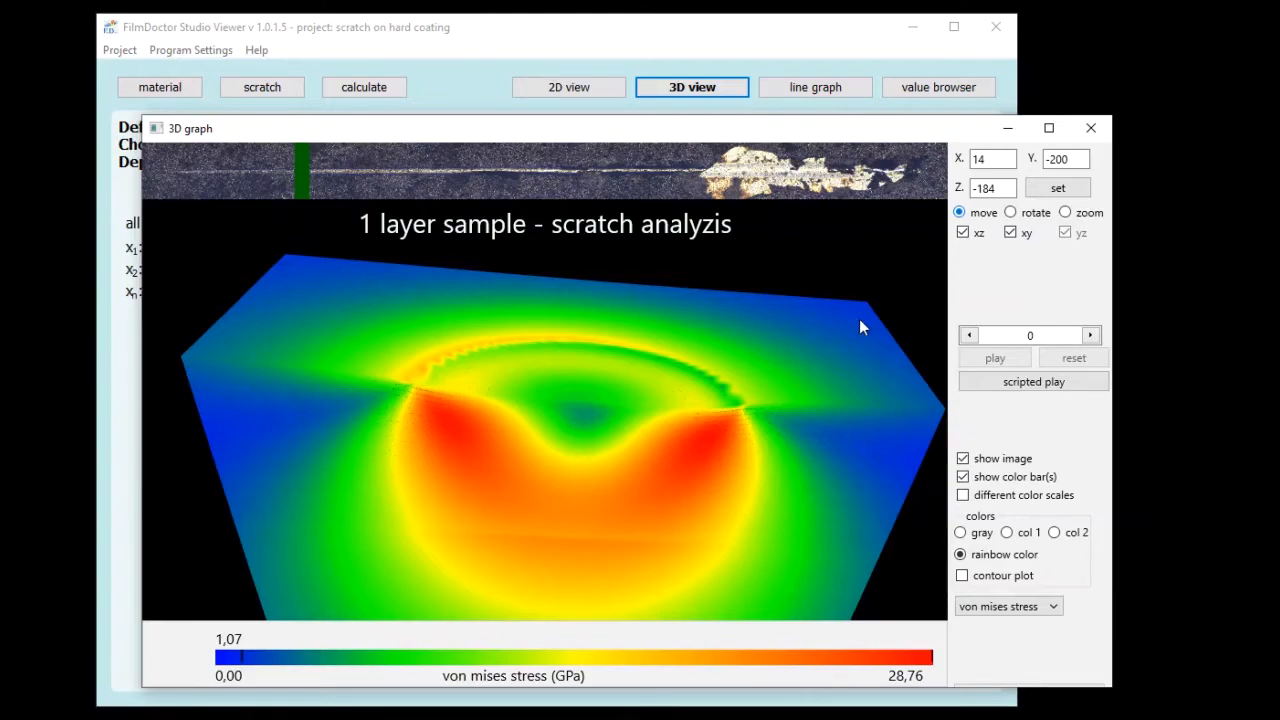
Step: Hide and restore the scratch image and the color bar in the 3D graph
left_click(962, 459)
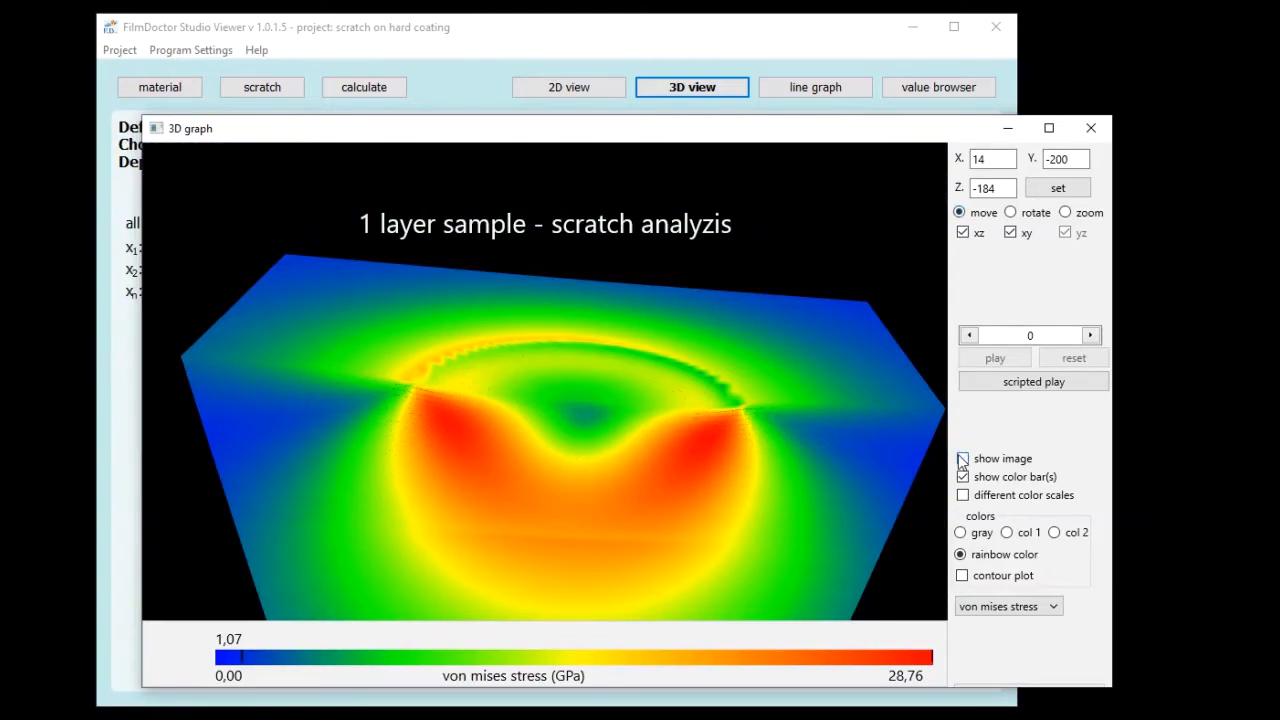
left_click(962, 459)
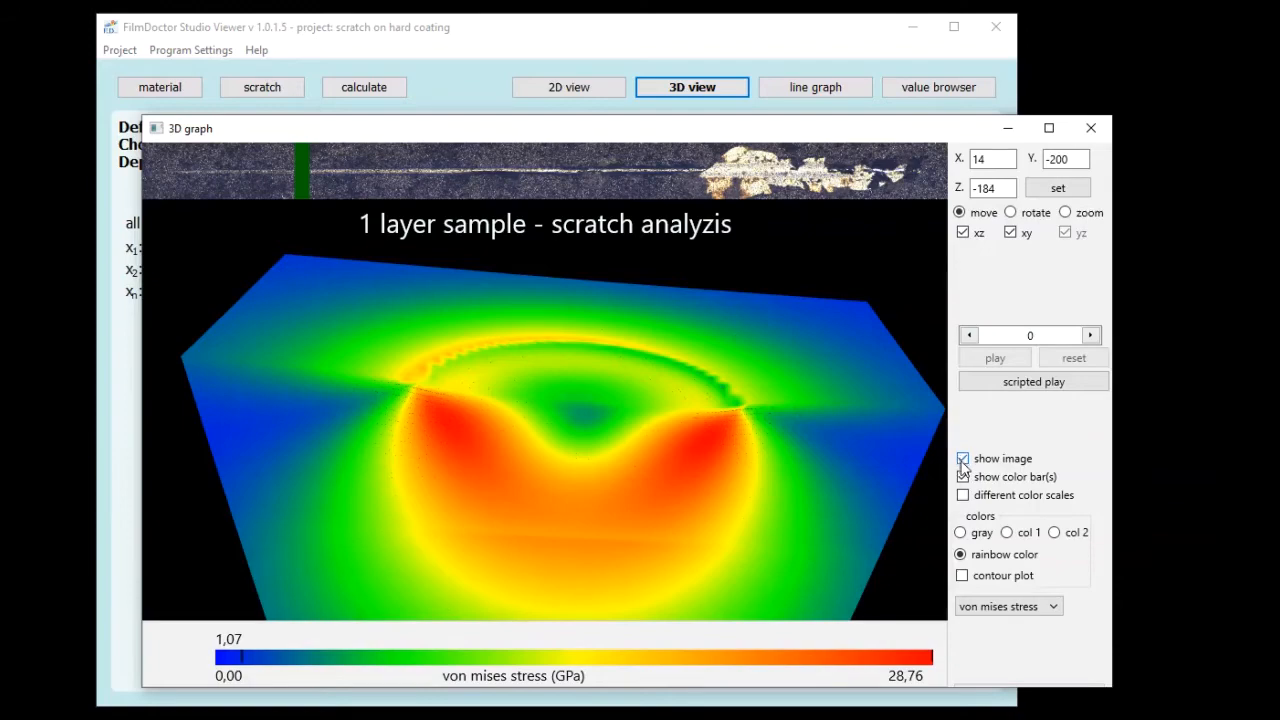
left_click(963, 477)
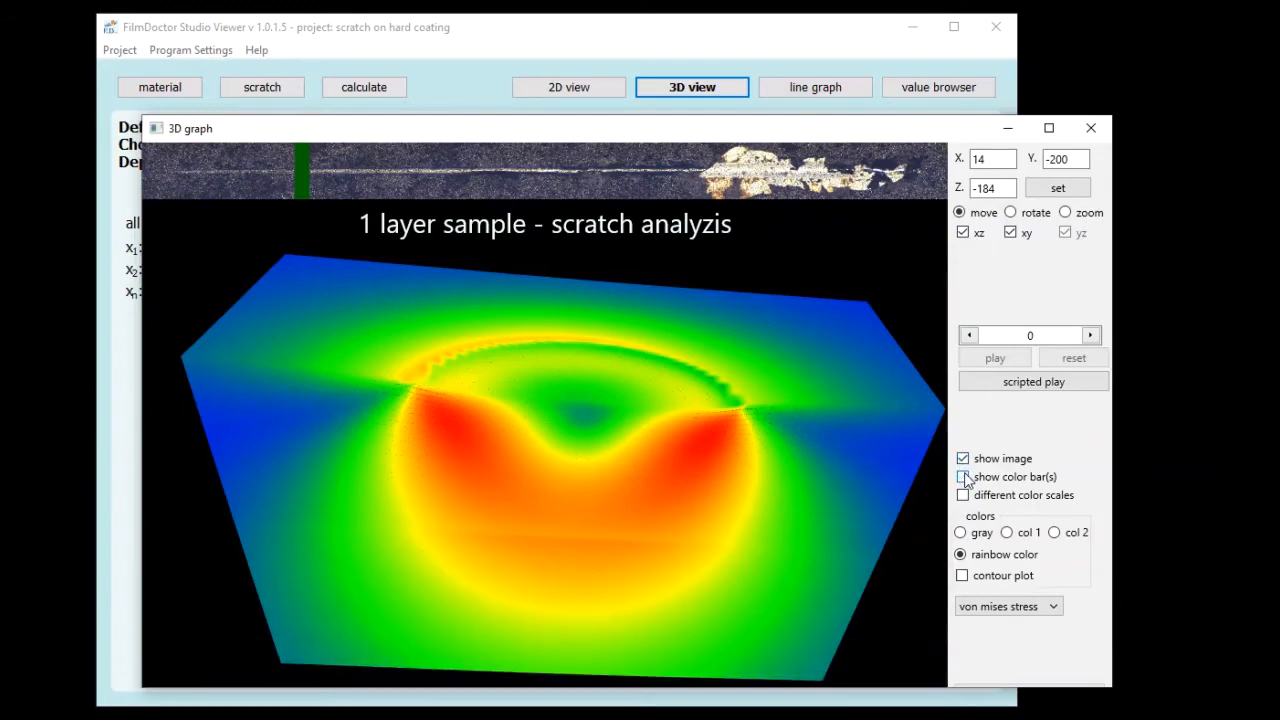
left_click(963, 477)
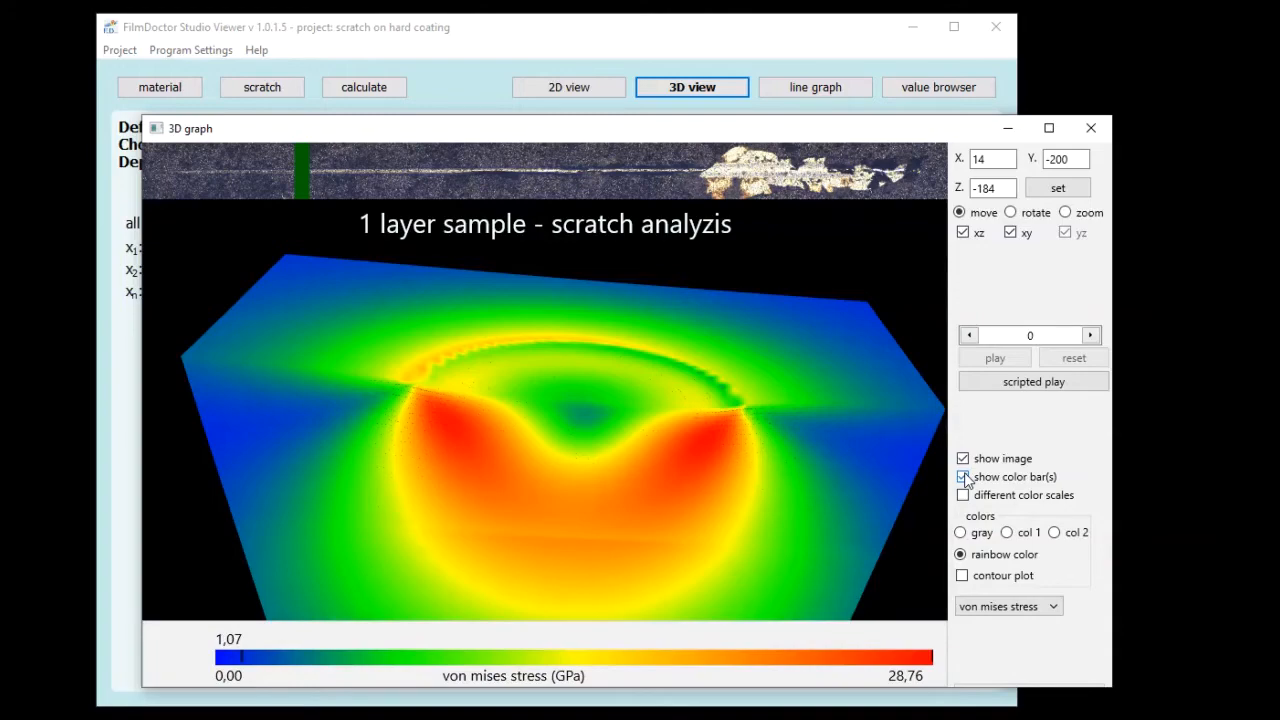
Step: Try the gray, col 1, col 2 and contour plot displays, restore smooth rainbow colors and check the list of field values
left_click(960, 533)
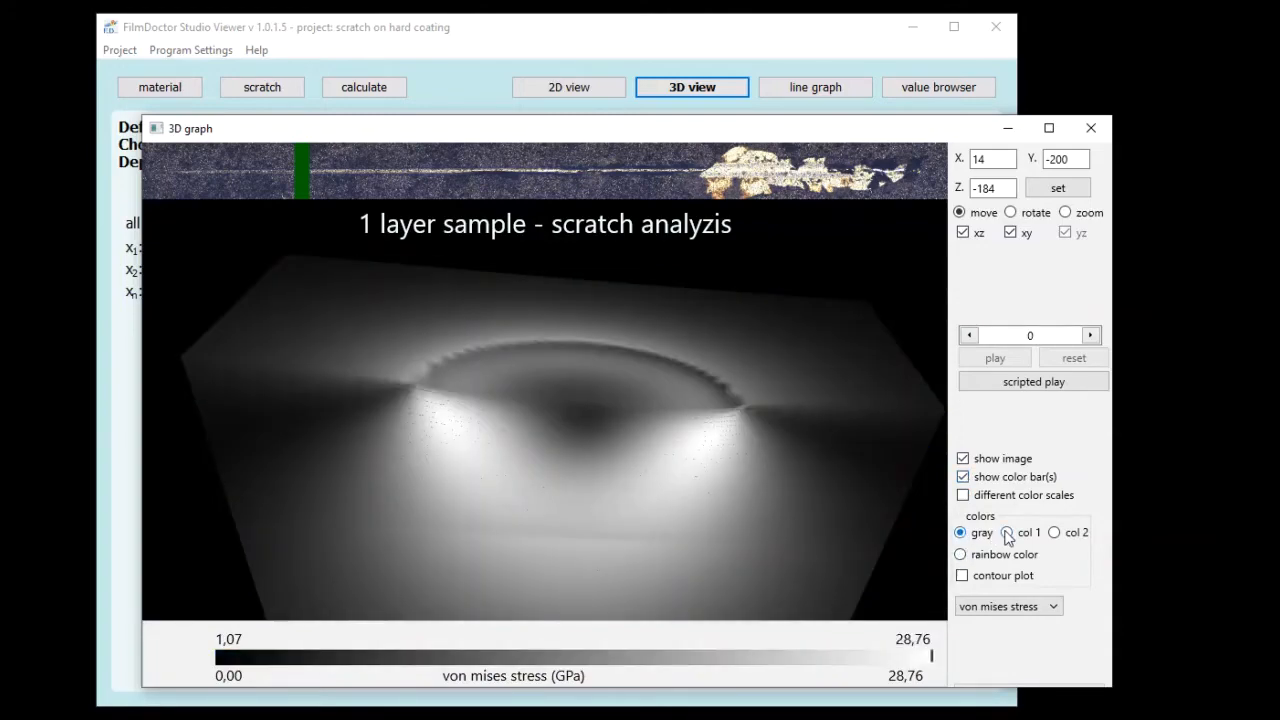
left_click(1006, 533)
left_click(1054, 533)
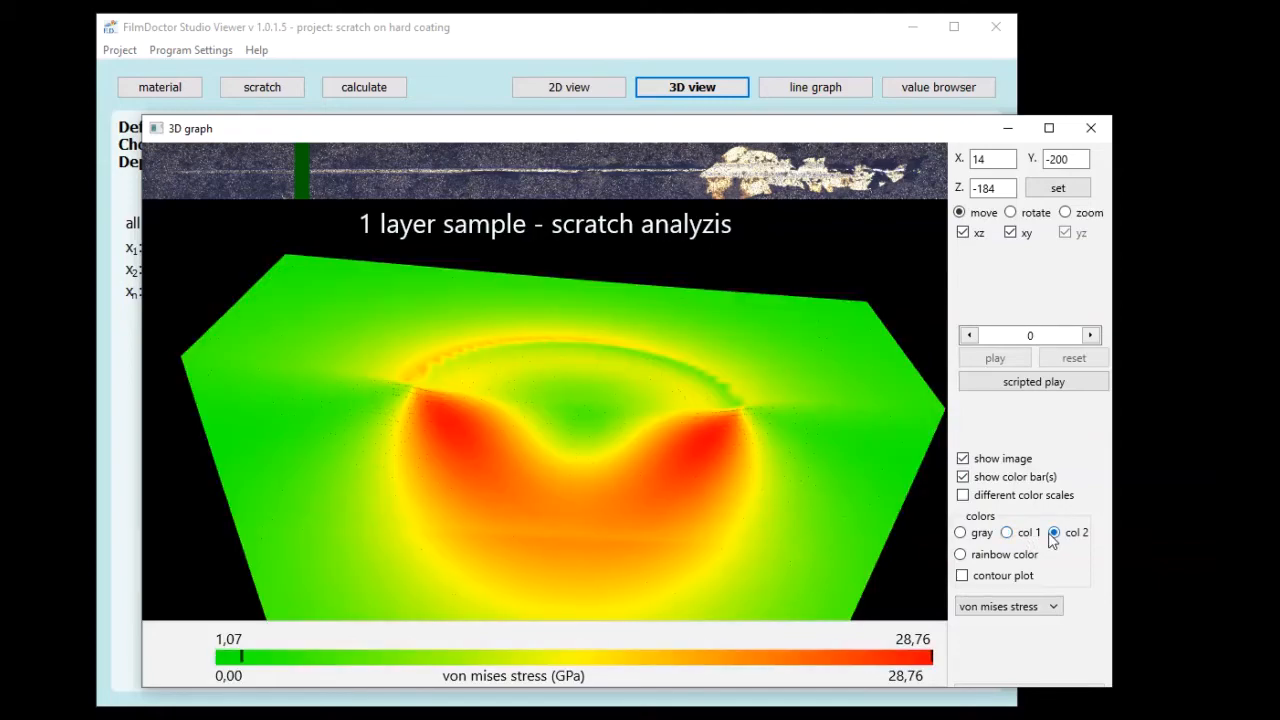
left_click(962, 576)
left_click(960, 555)
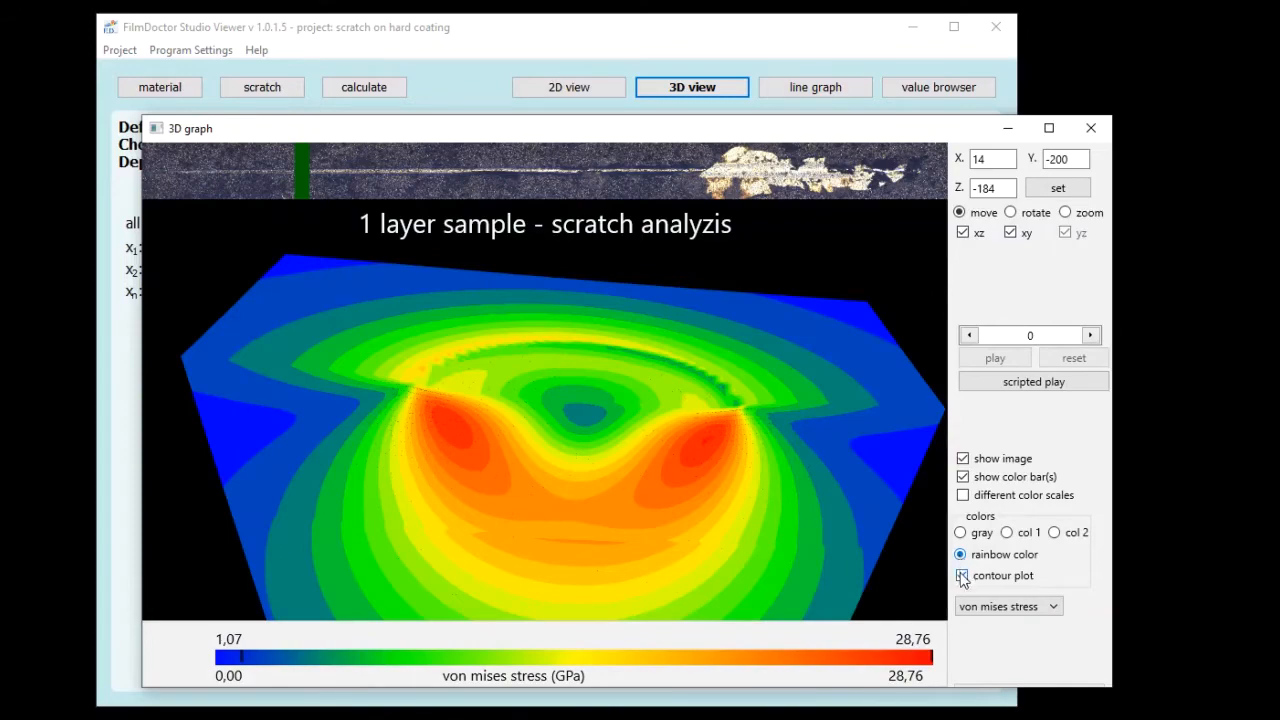
left_click(962, 576)
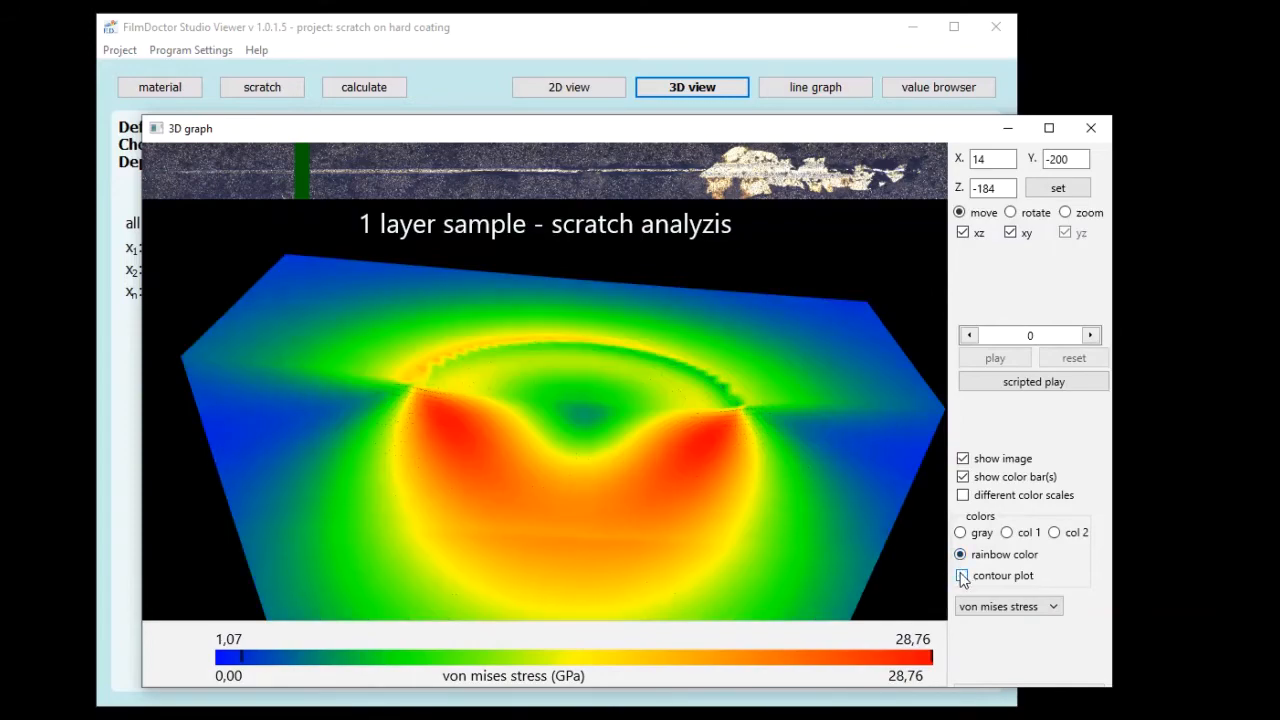
left_click(1055, 607)
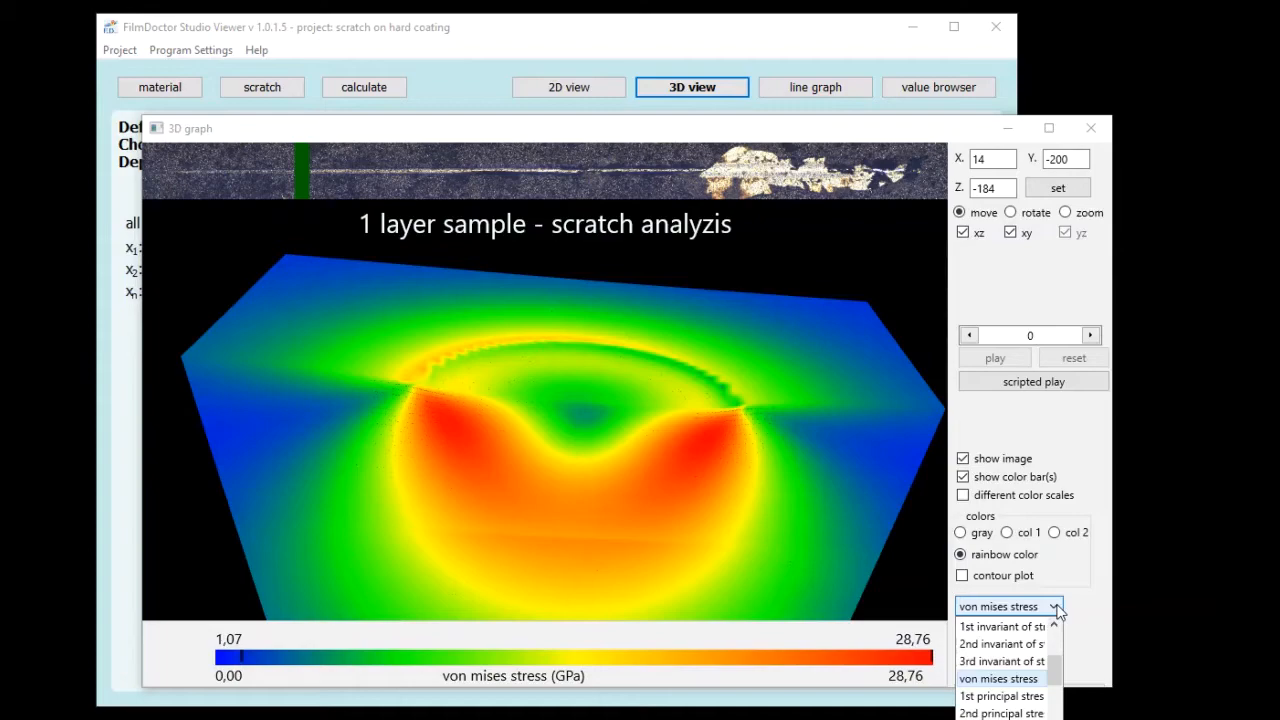
left_click(1057, 607)
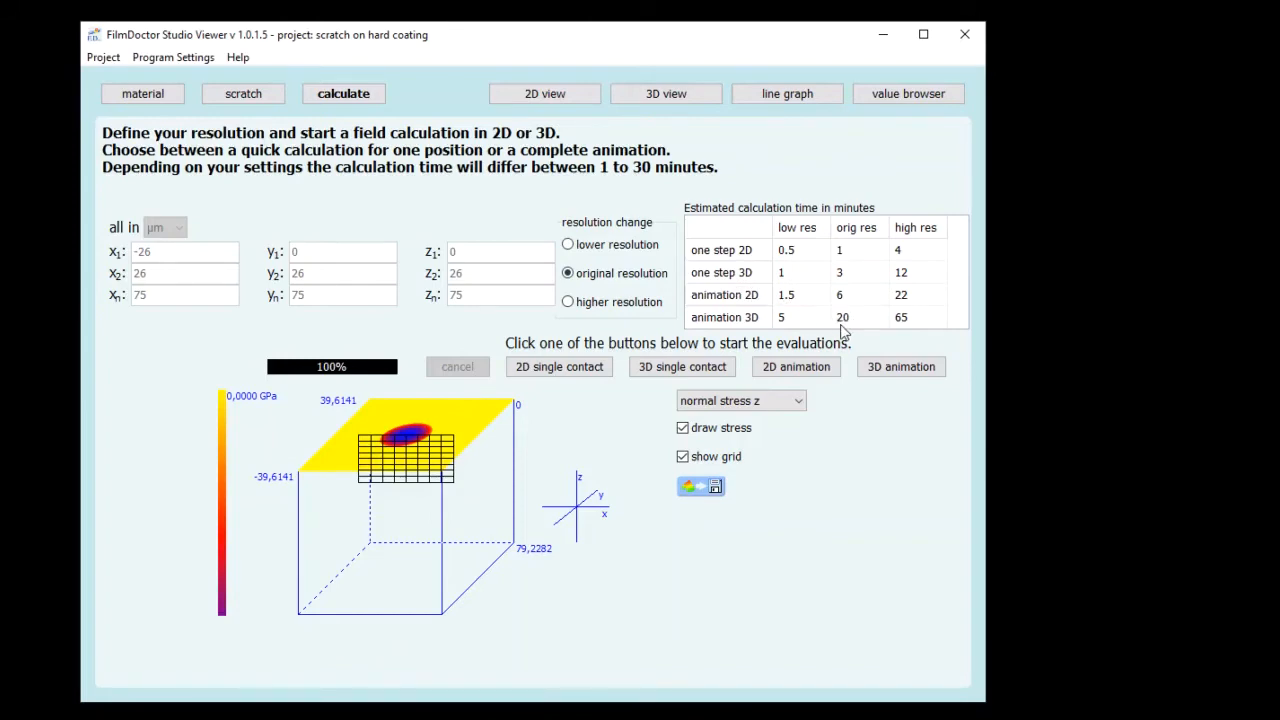
Step: Run the 3D animation calculation at original resolution and dismiss the progress dialog
left_click(879, 367)
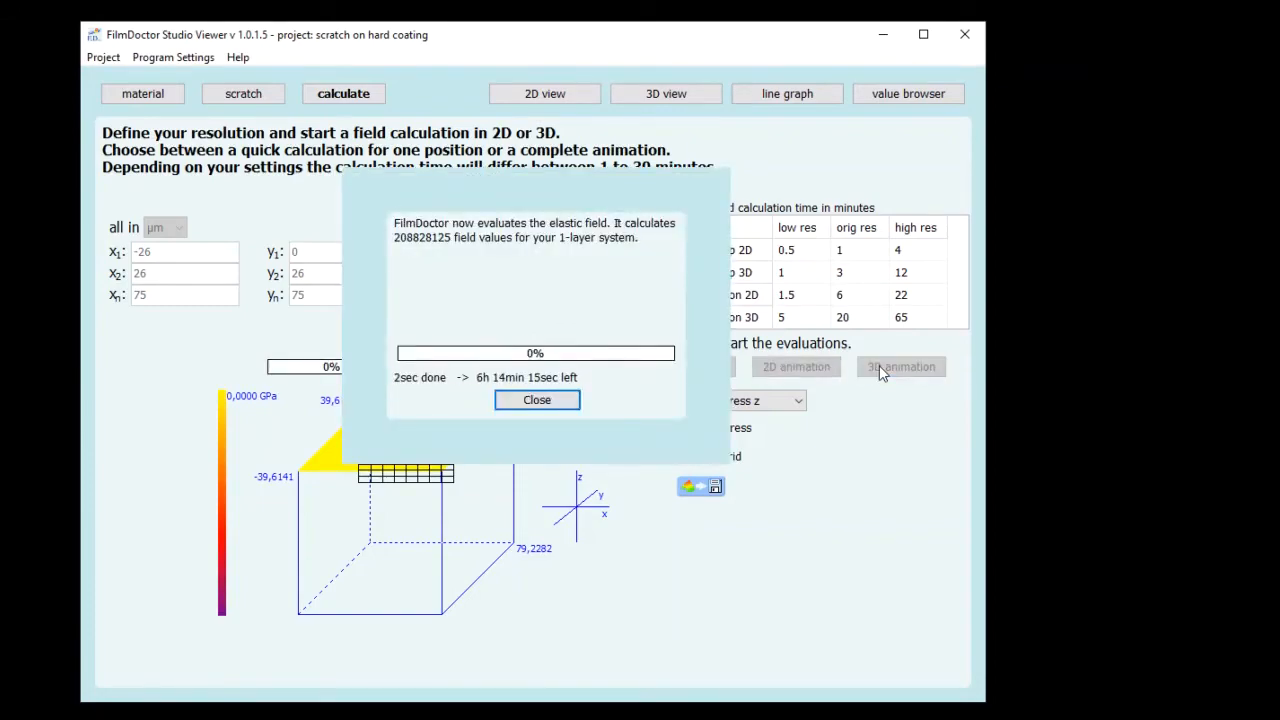
left_click(567, 403)
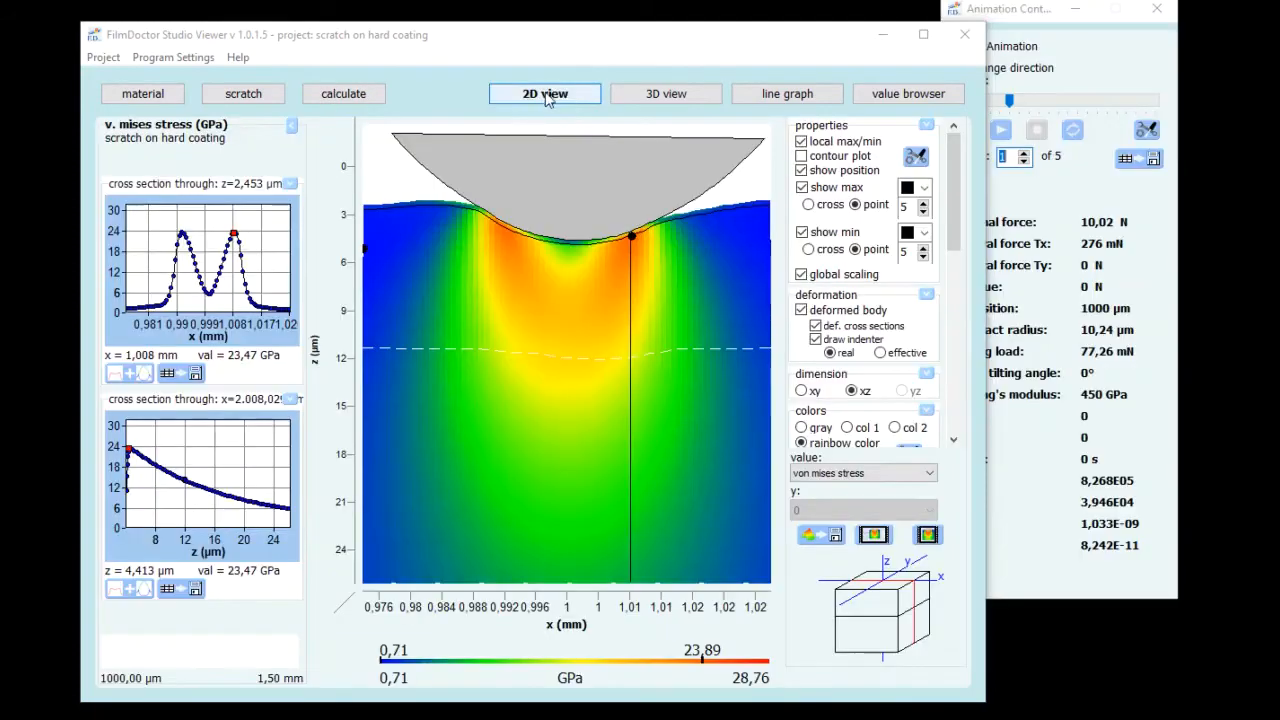
Step: Open the 3D graph of the calculated animation, then play and reset the von Mises stress animation repeatedly
left_click(633, 100)
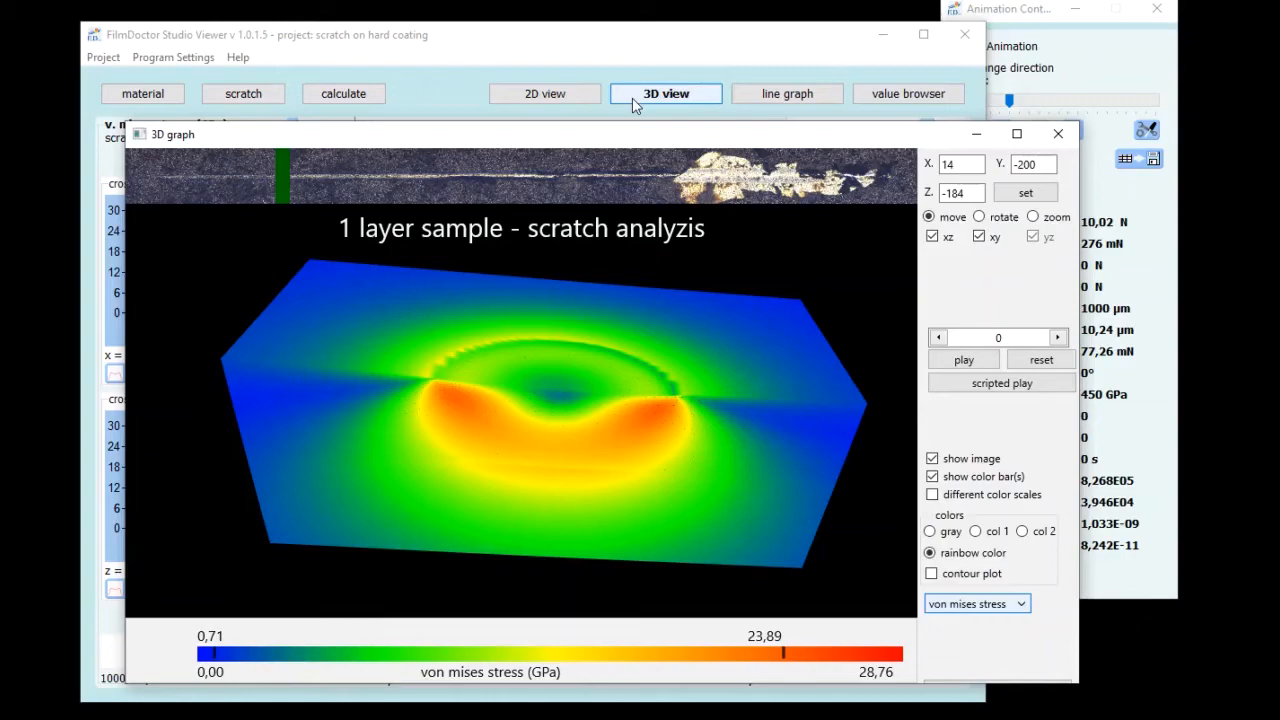
left_click(942, 361)
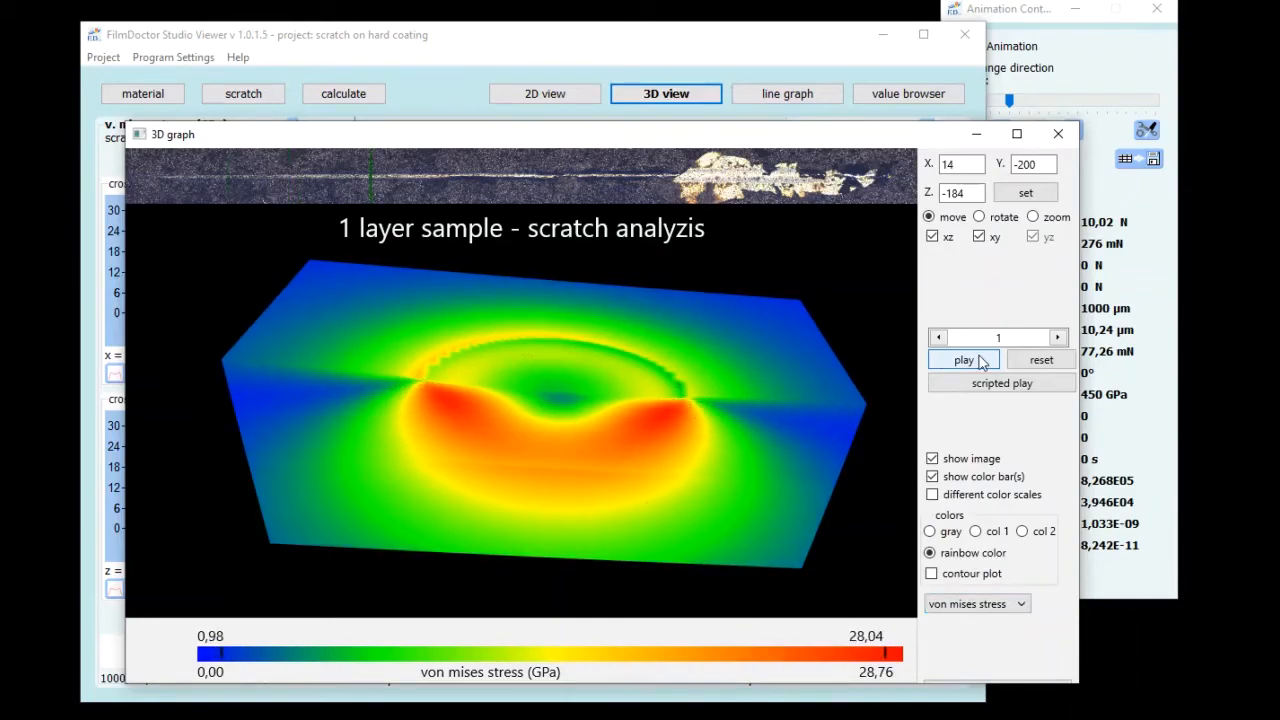
left_click(1035, 360)
left_click(1025, 366)
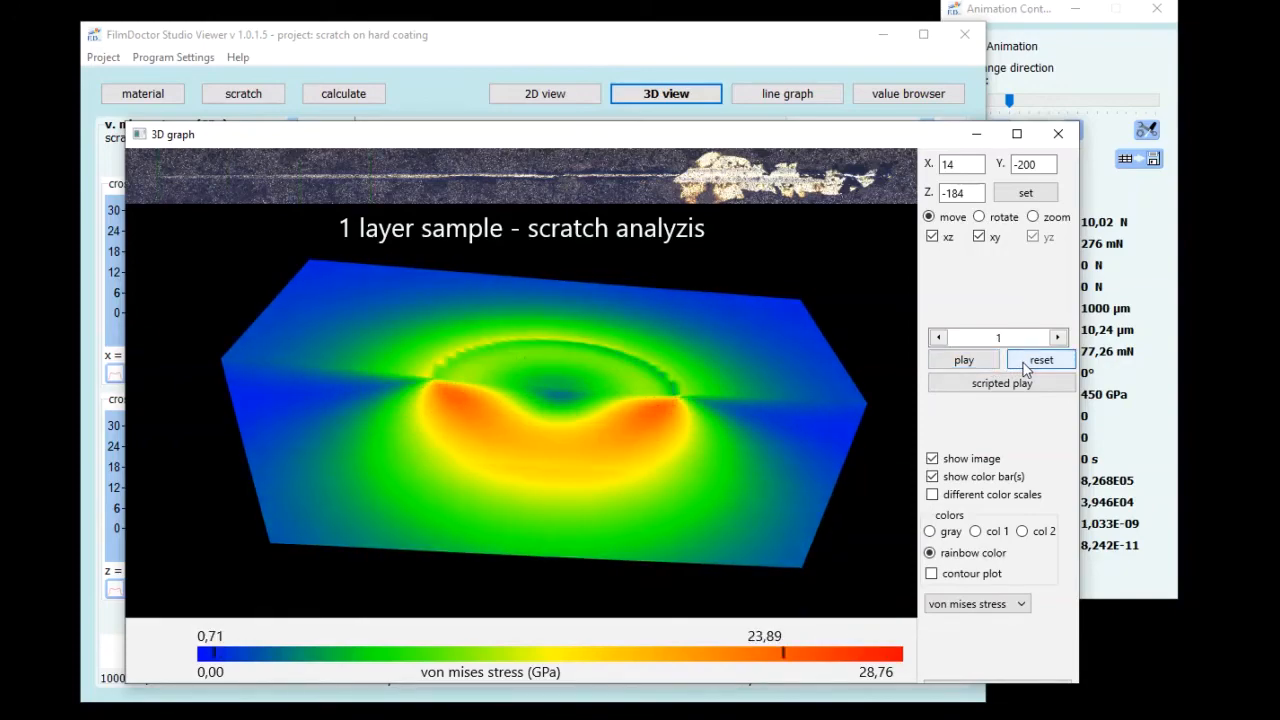
left_click(993, 366)
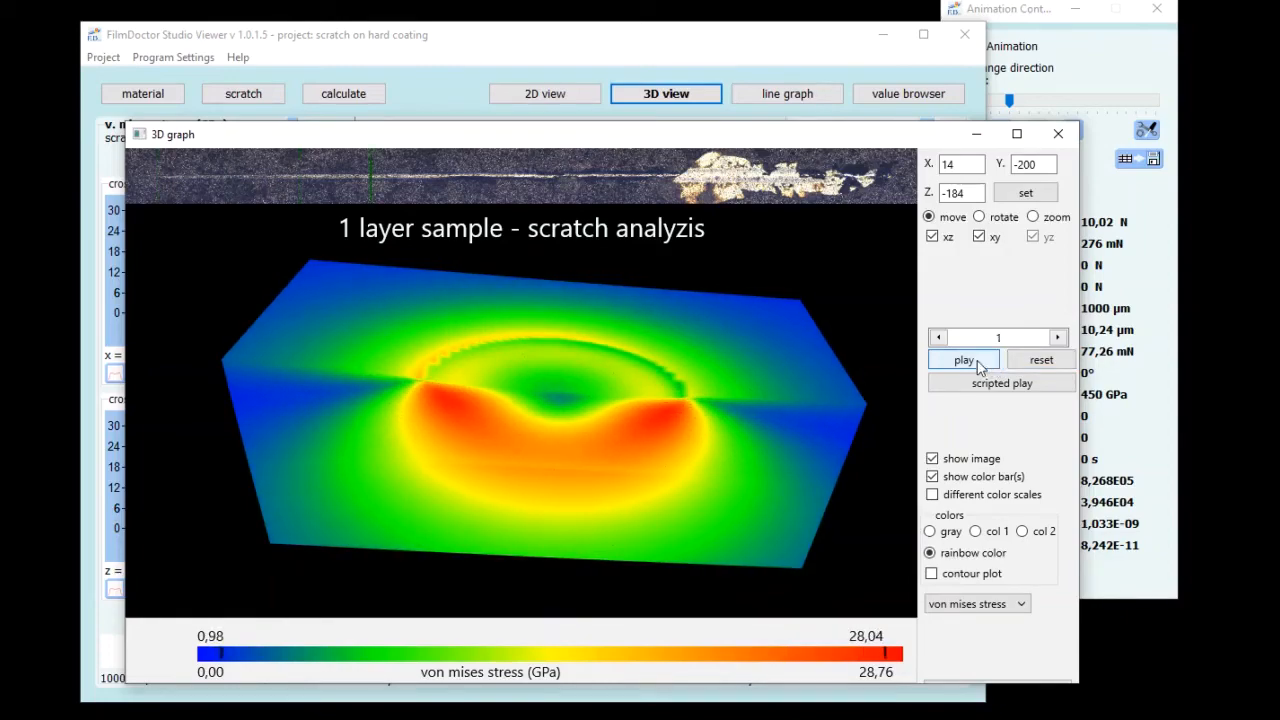
left_click(1025, 366)
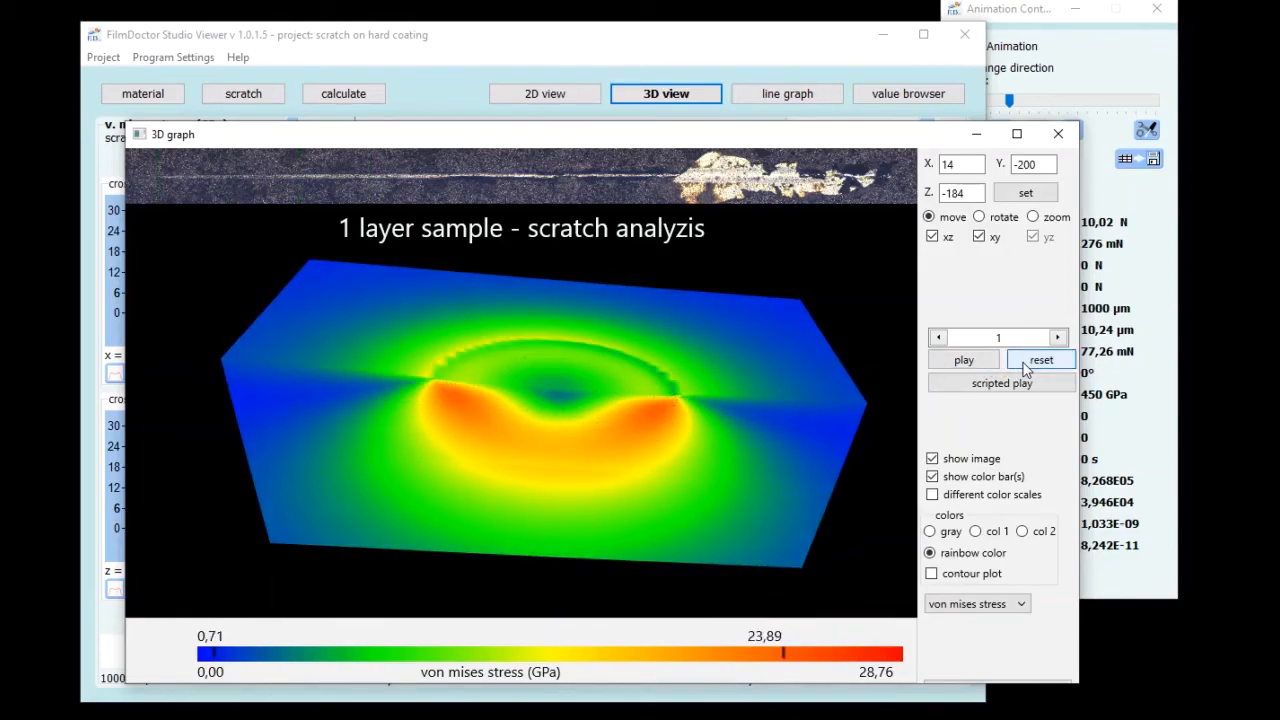
left_click(964, 362)
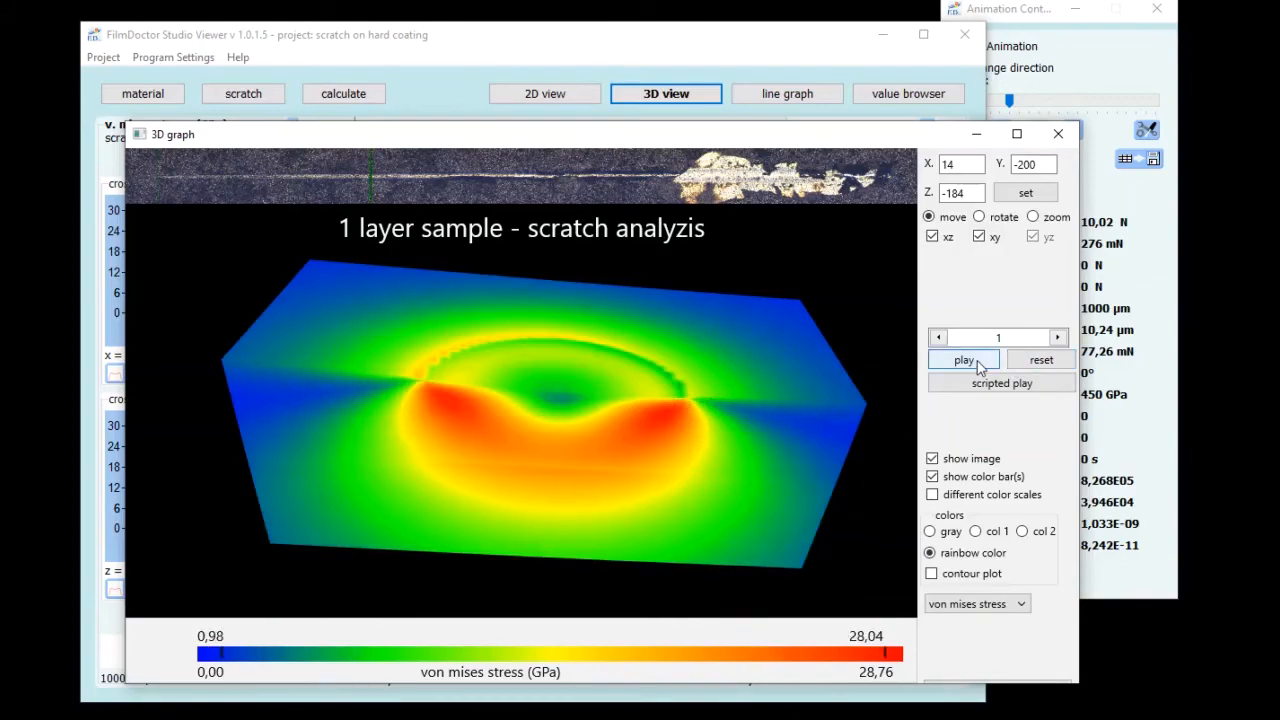
Step: Reopen the 3D graph, then view the von Mises stress results in the 2D view, line graph and value browser
left_click(1056, 139)
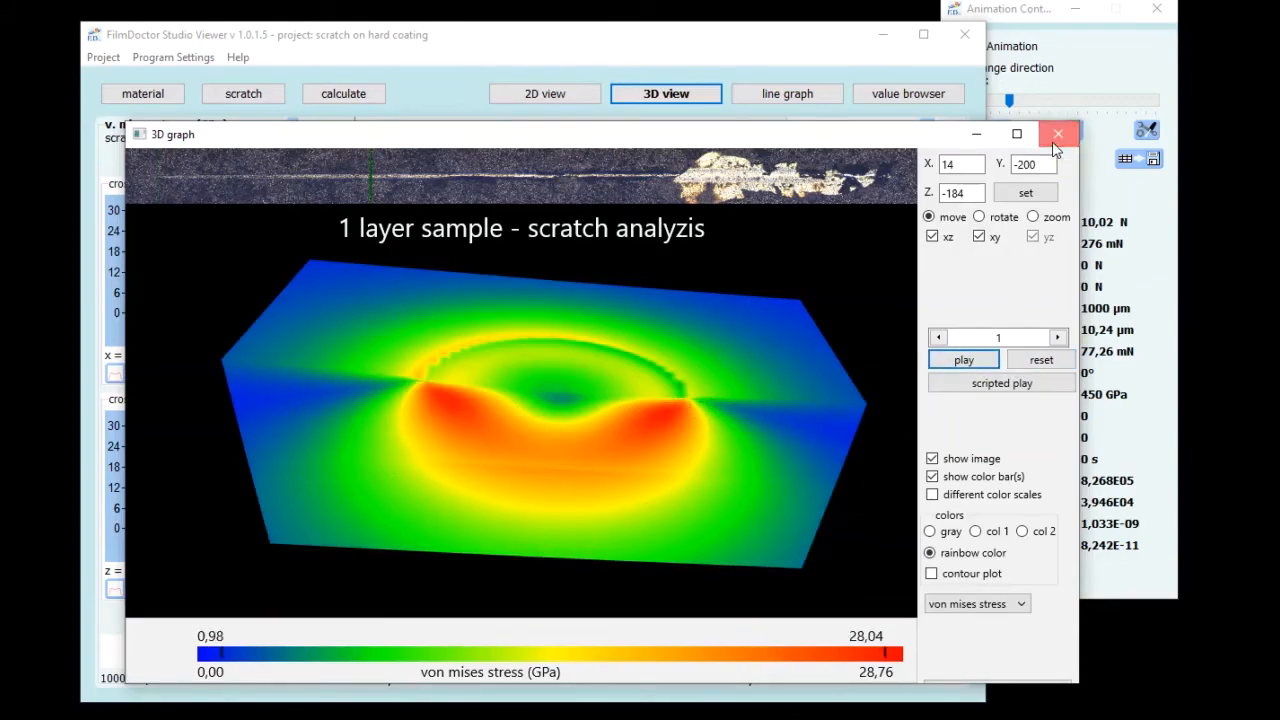
left_click(668, 103)
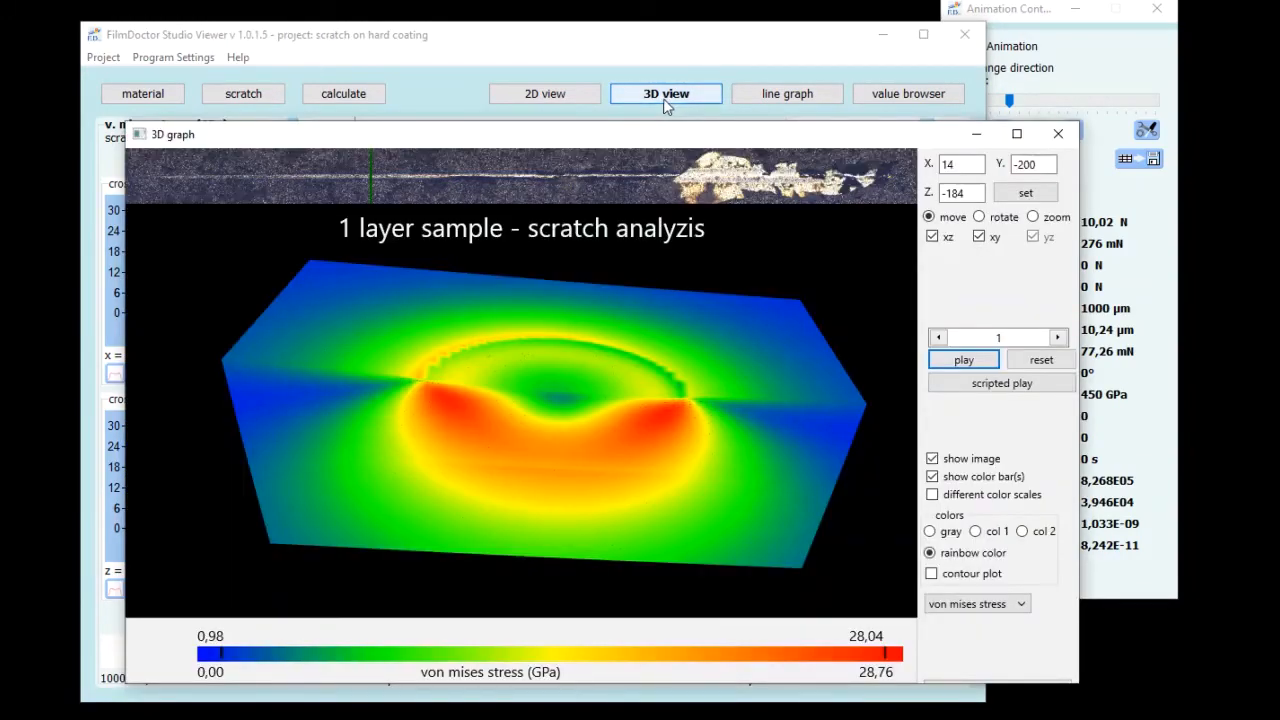
left_click(596, 101)
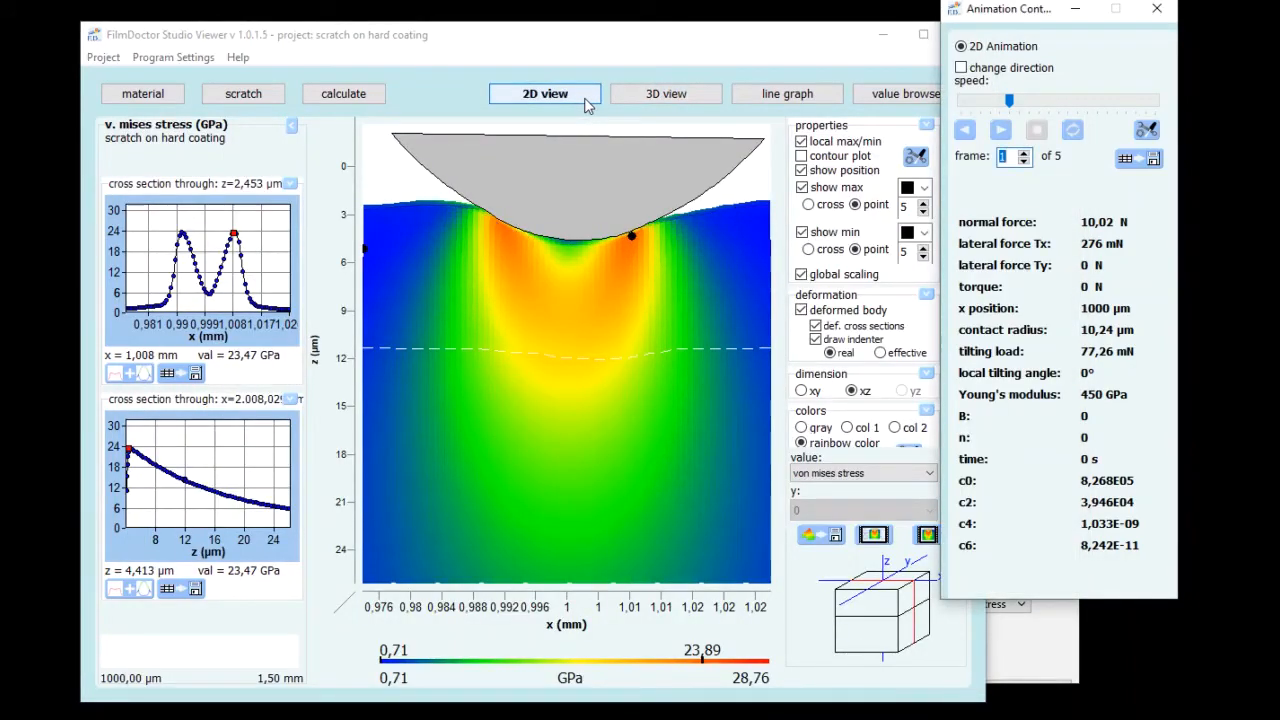
left_click(752, 102)
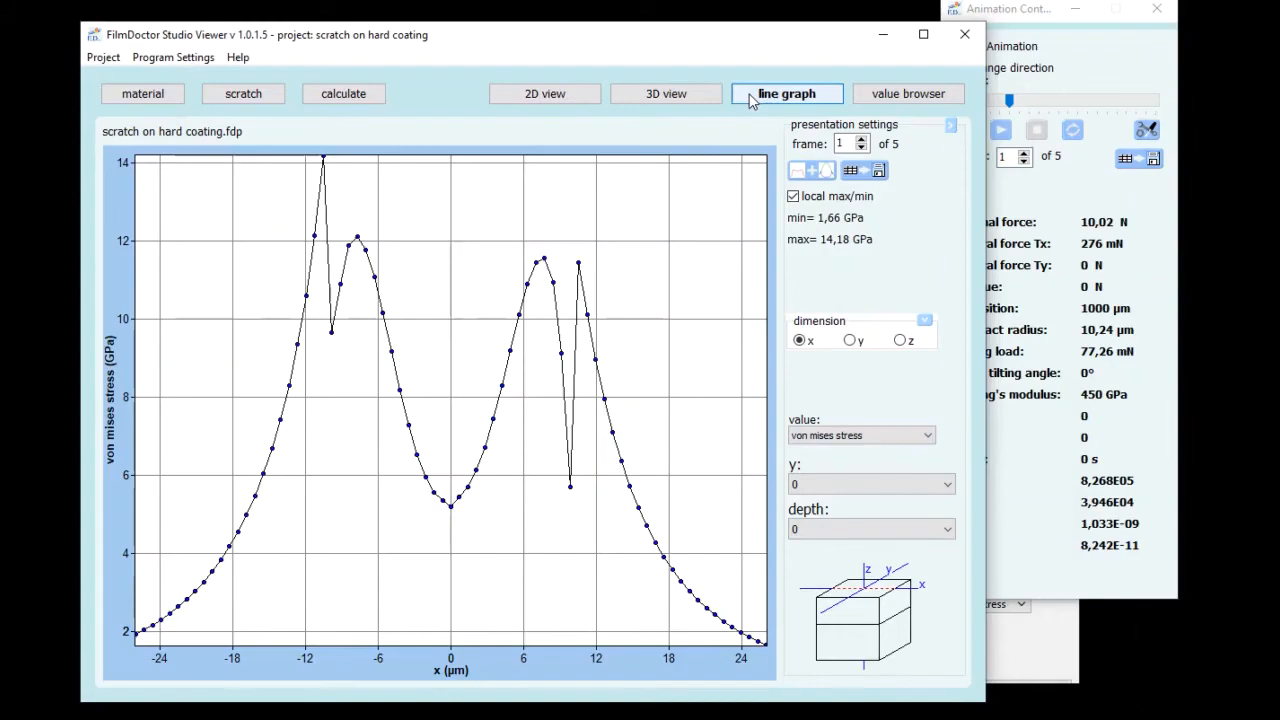
left_click(866, 99)
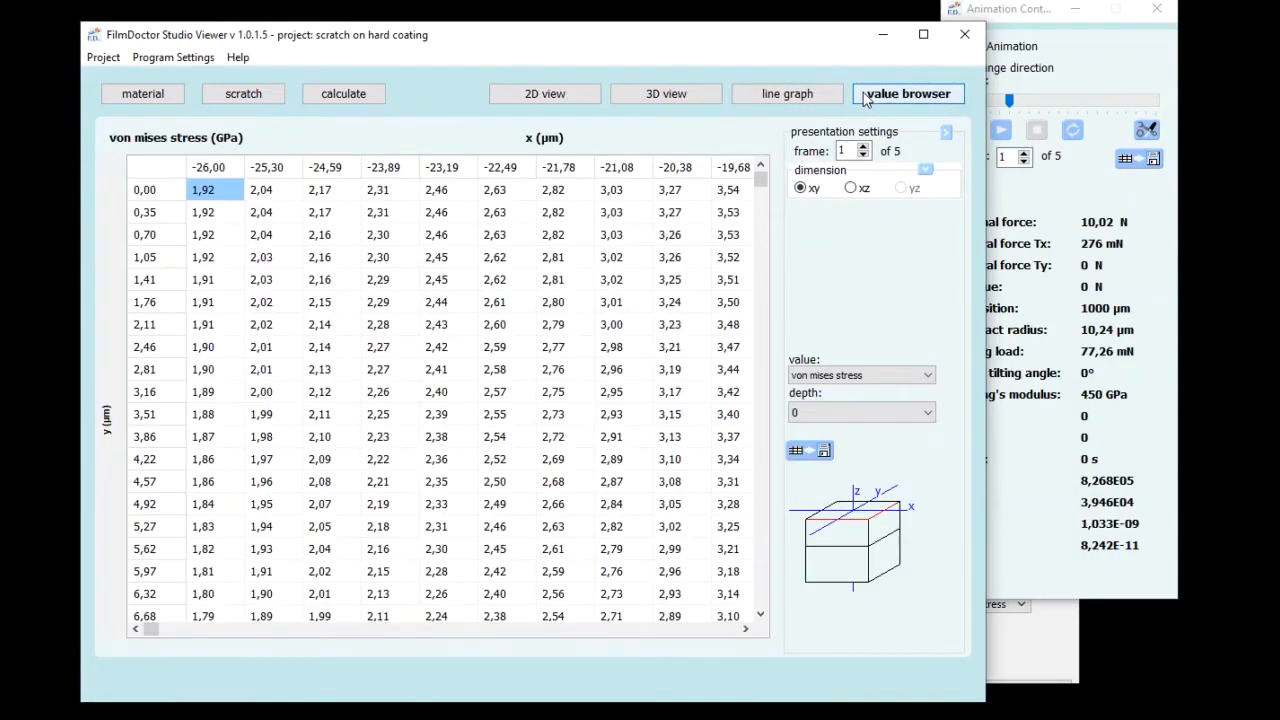